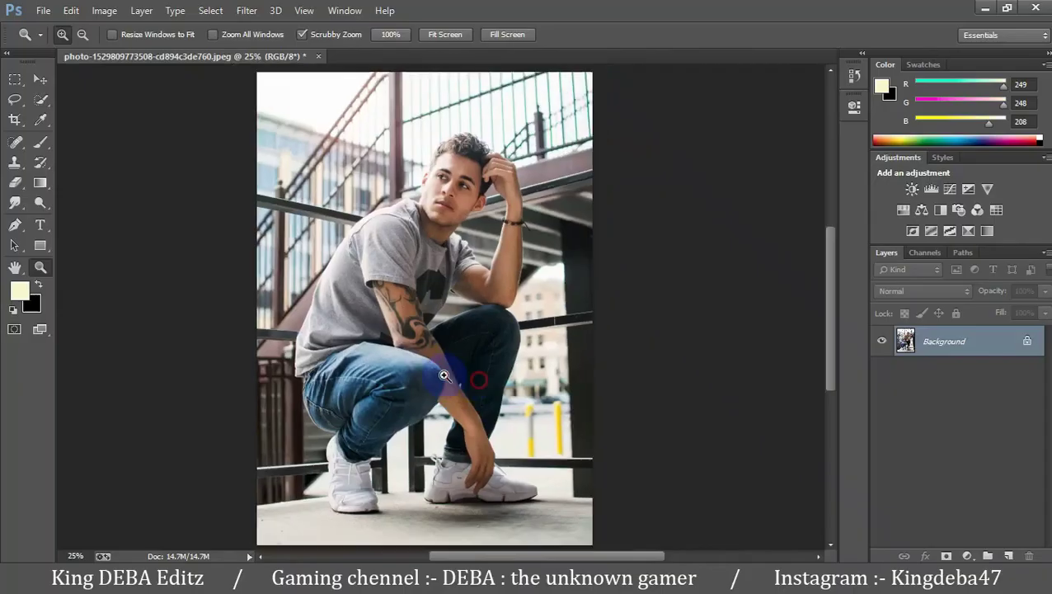
# Scrubby-zoom in slightly on the photo of the crouching man.
pyautogui.moveTo(412, 352); pyautogui.dragTo(423, 379)
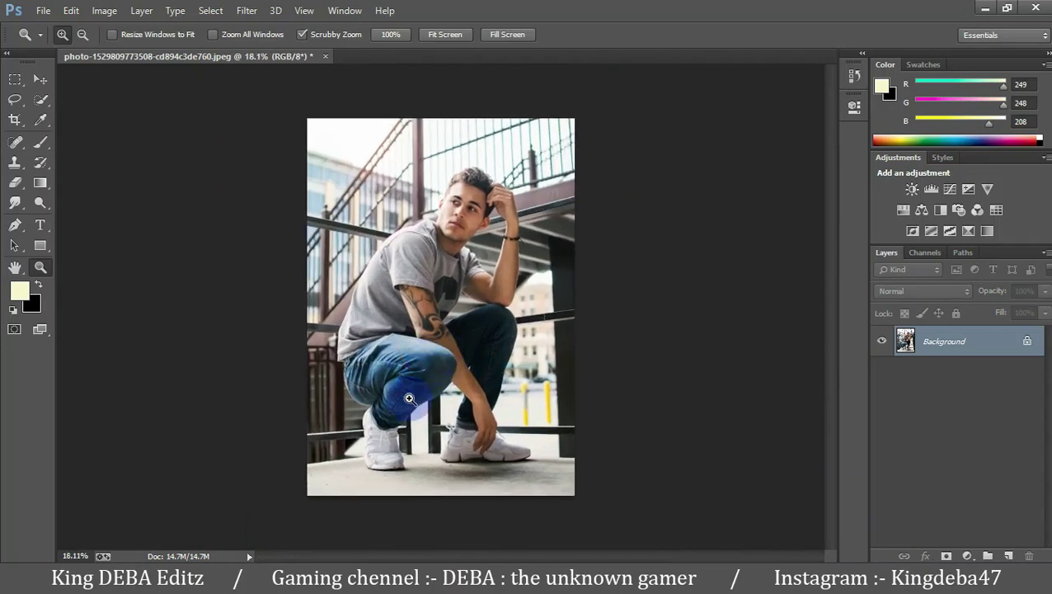
# Zoom in on the man's shoes at the lower left to begin the Pen-tool outline.
pyautogui.click(367, 446)
pyautogui.press('p')
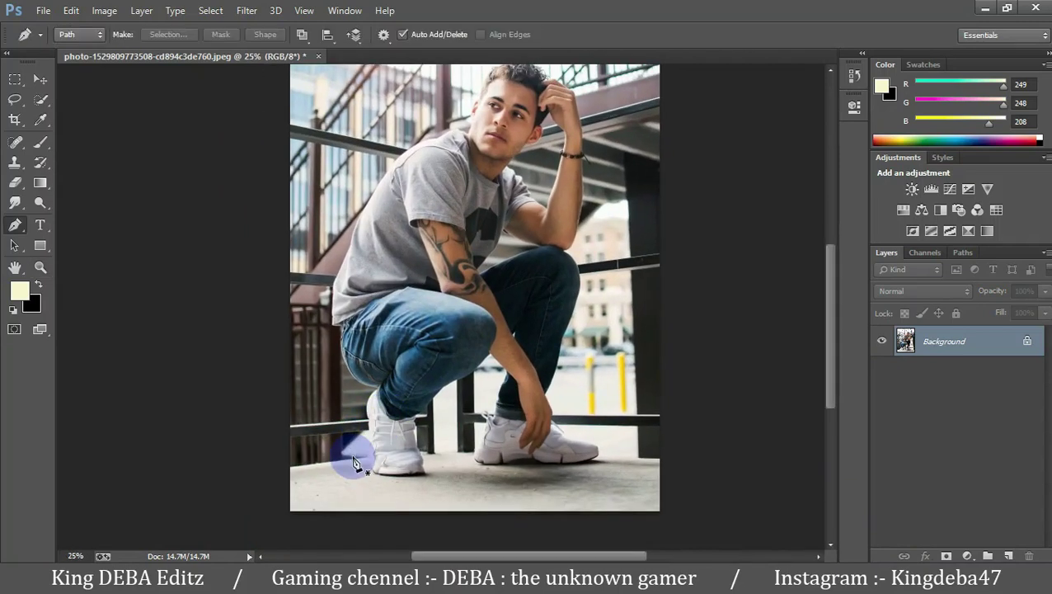
pyautogui.press('z')
pyautogui.moveTo(317, 454); pyautogui.dragTo(404, 494)
pyautogui.press('p')
pyautogui.moveTo(387, 454); pyautogui.dragTo(399, 452)
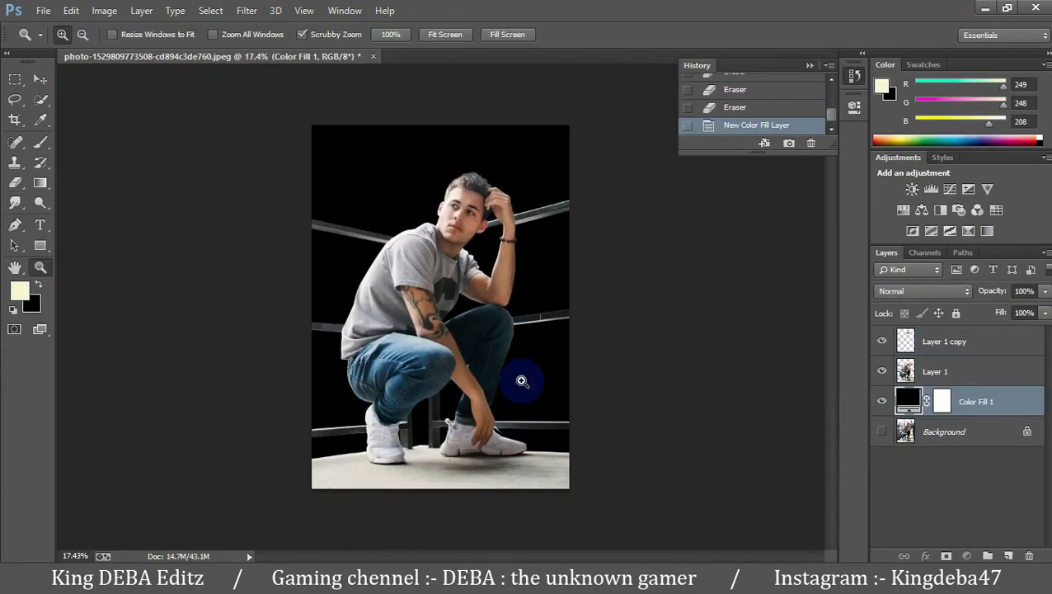
# Check the cutout layer, then widen the canvas to the right with the Crop tool.
pyautogui.click(480, 326)
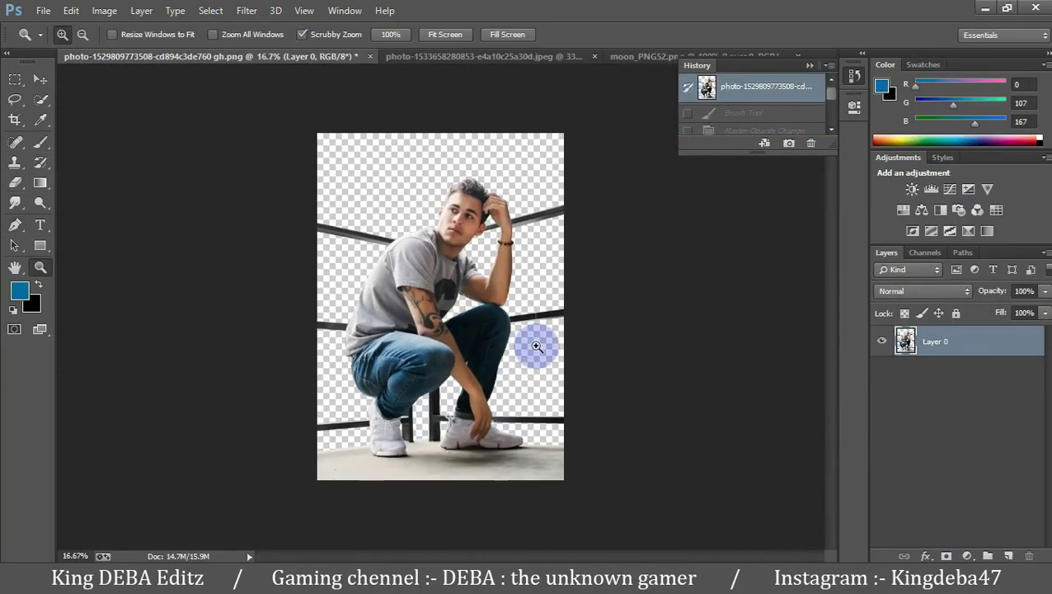
pyautogui.click(882, 340)
pyautogui.click(883, 341)
pyautogui.click(532, 349)
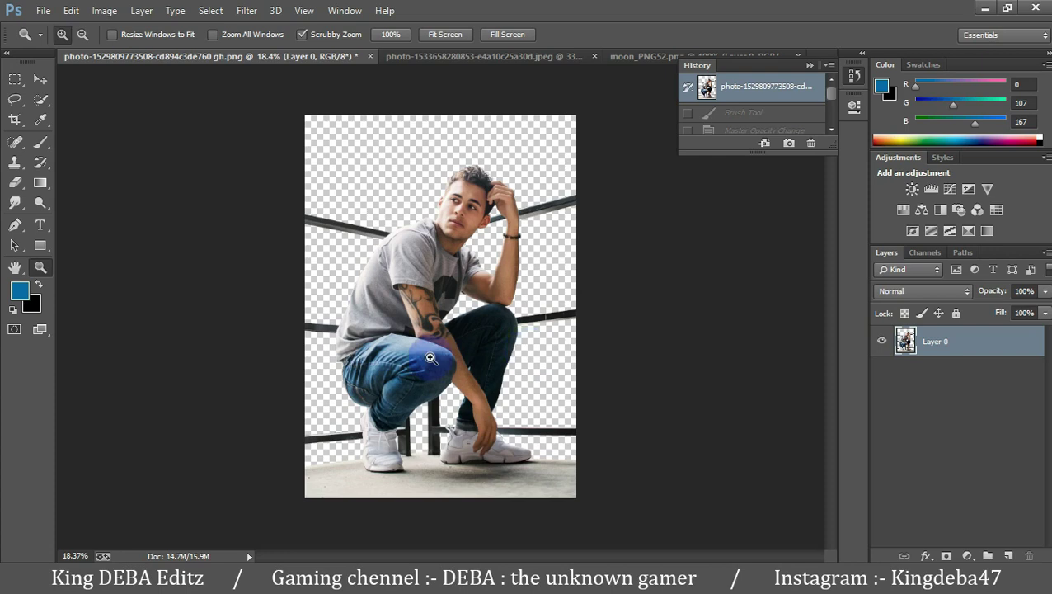
pyautogui.moveTo(430, 357); pyautogui.dragTo(431, 321)
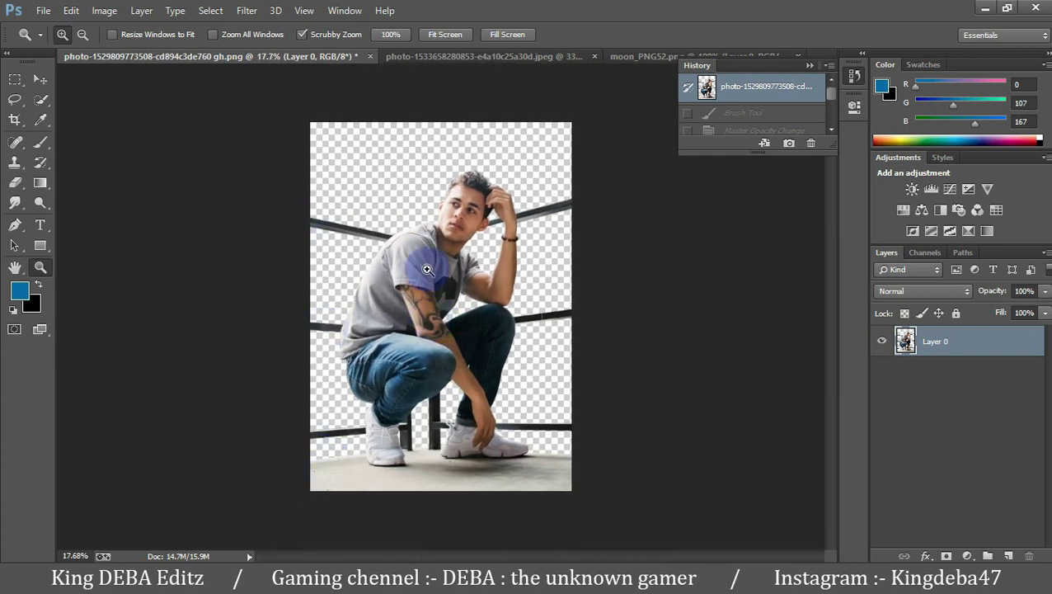
pyautogui.press('c')
pyautogui.moveTo(572, 307)
pyautogui.mouseDown()
pyautogui.moveTo(633, 321)
pyautogui.moveTo(646, 313)
pyautogui.moveTo(659, 327)
pyautogui.mouseUp()
pyautogui.press('Return')
# Copy a left-edge railing strip to a new layer and stretch it leftward to extend the bars.
pyautogui.press('m')
pyautogui.moveTo(298, 183); pyautogui.dragTo(343, 493)
pyautogui.hotkey('ctrl', 'j')
pyautogui.hotkey('ctrl', 't')
pyautogui.moveTo(308, 216); pyautogui.dragTo(284, 206)
pyautogui.press('Return')
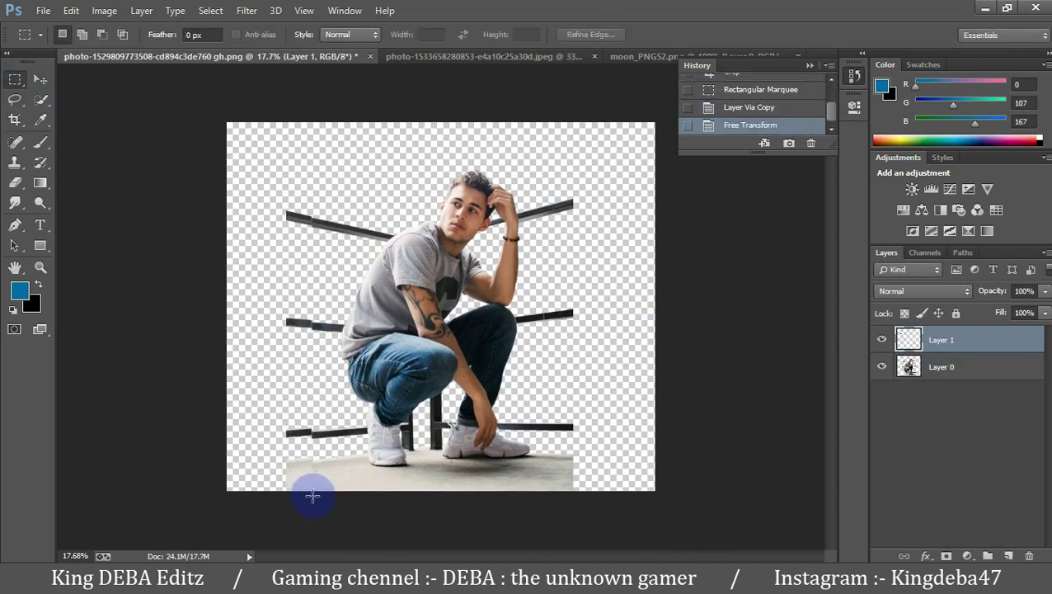
pyautogui.moveTo(301, 168); pyautogui.dragTo(307, 153)
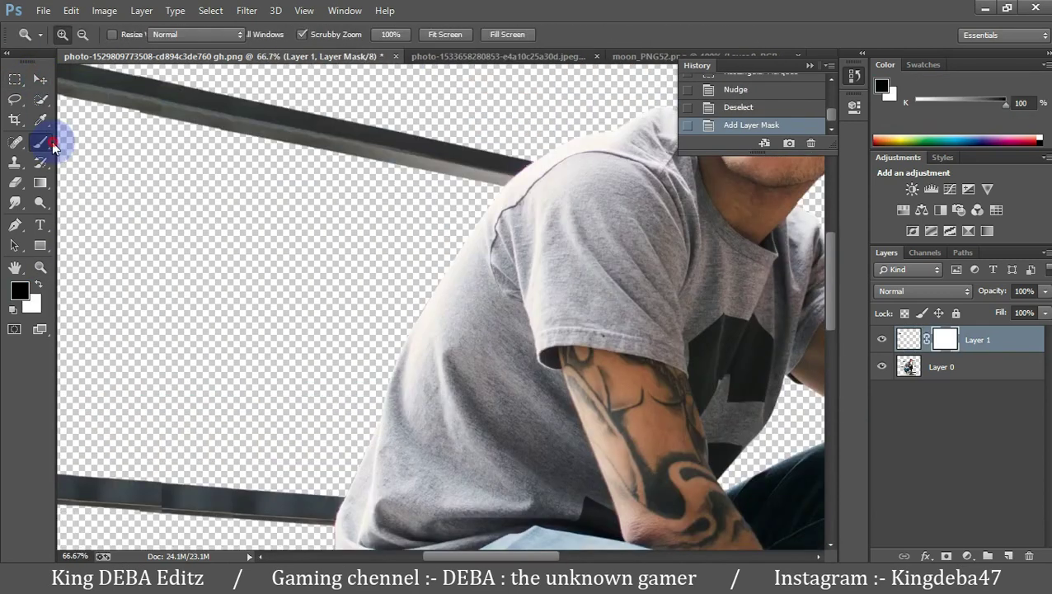
# Switch to the Brush tool to clean the railing joins on Layer 3's mask.
pyautogui.click(52, 146)
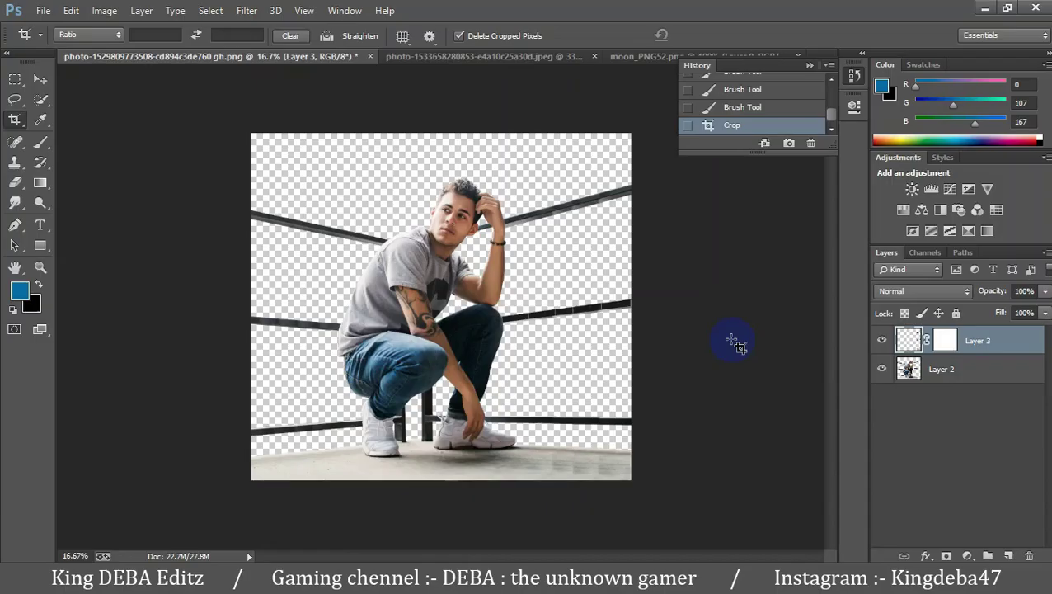
# Flip the city skyline horizontally and enlarge it to fill the canvas behind the man.
pyautogui.moveTo(482, 355); pyautogui.dragTo(536, 394)
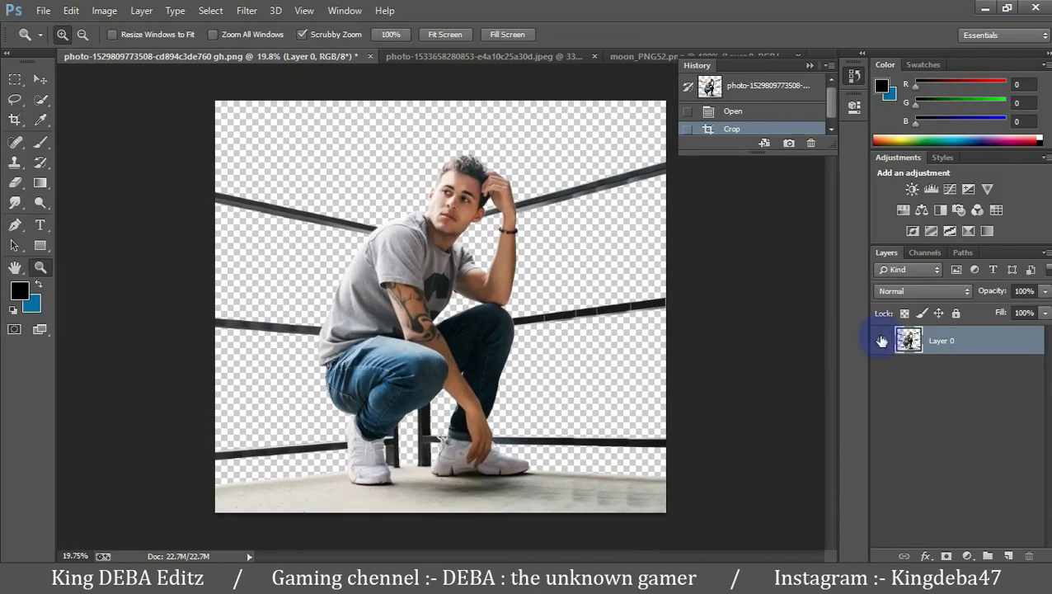
pyautogui.click(882, 340)
pyautogui.click(882, 343)
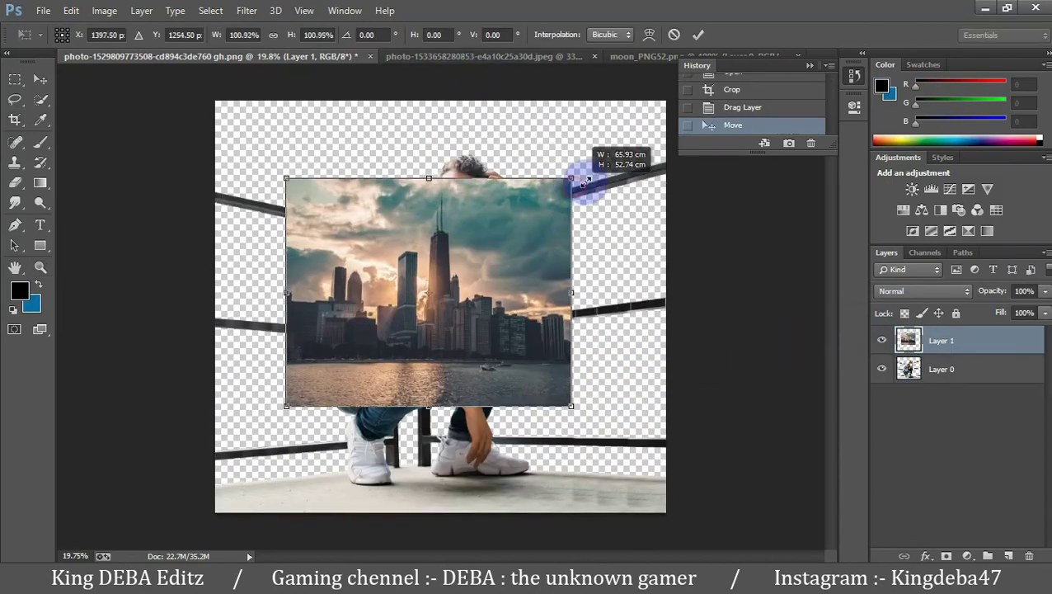
pyautogui.moveTo(630, 169)
pyautogui.mouseDown()
pyautogui.moveTo(627, 204)
pyautogui.moveTo(672, 200)
pyautogui.mouseUp()
pyautogui.rightClick(430, 248)
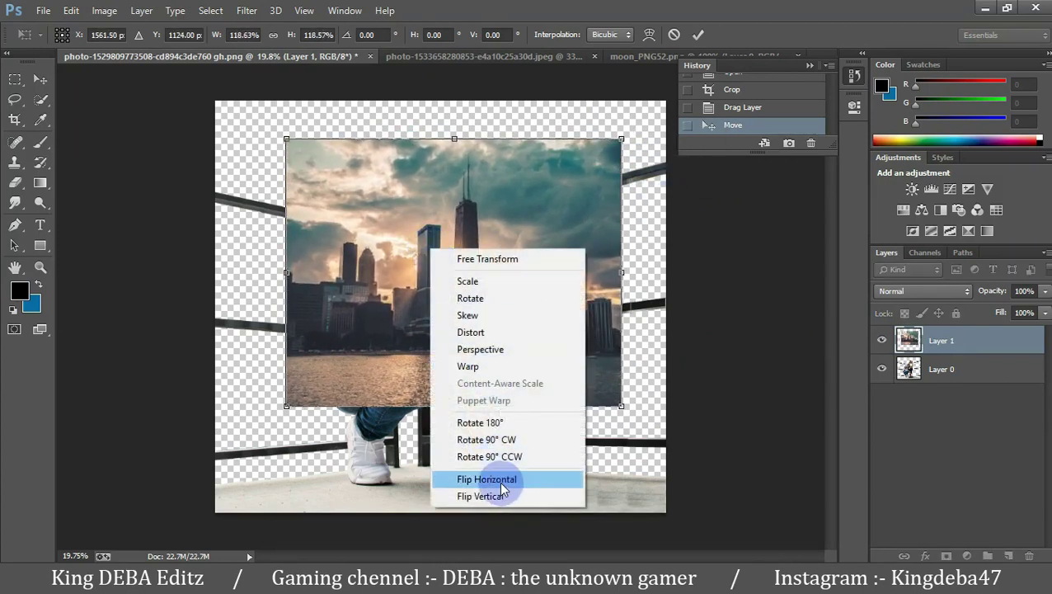
pyautogui.click(501, 480)
pyautogui.moveTo(621, 404); pyautogui.dragTo(718, 505)
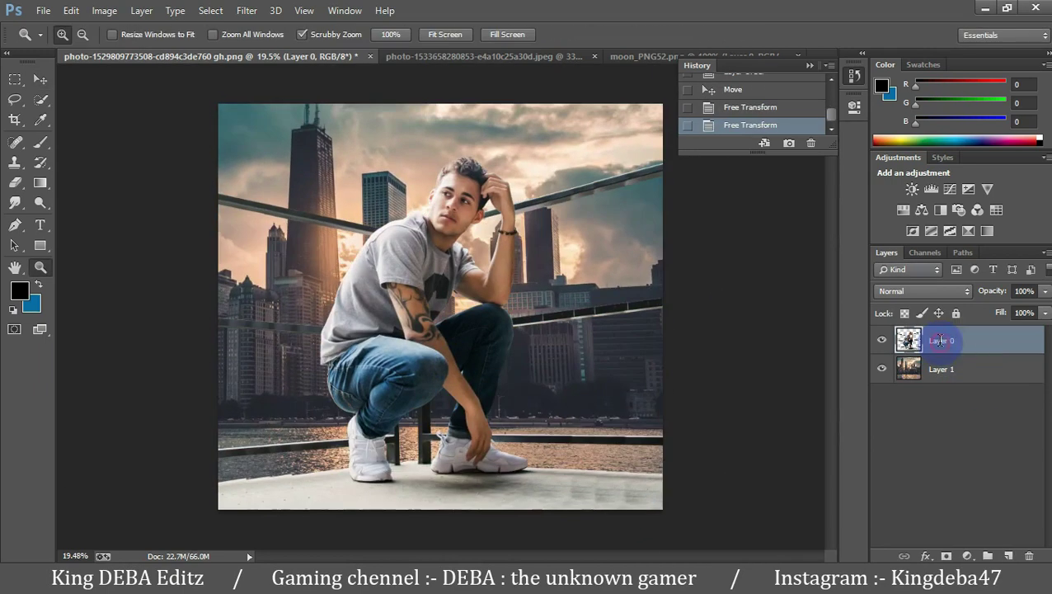
# Rename the layer 'subject' and clip a Curves layer to it that slightly darkens it.
pyautogui.write('subject')
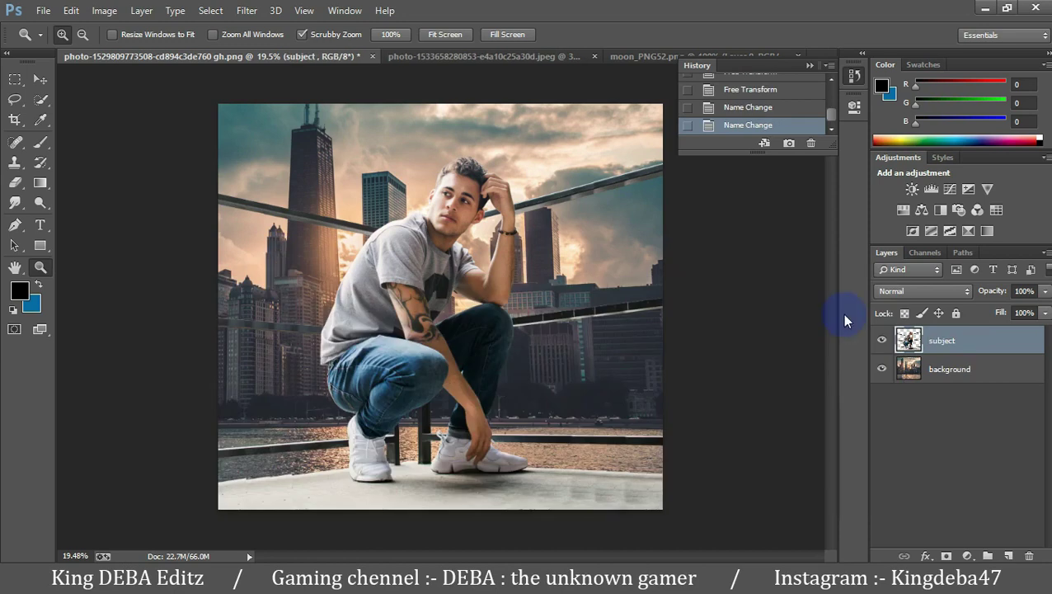
pyautogui.click(951, 190)
pyautogui.click(718, 357)
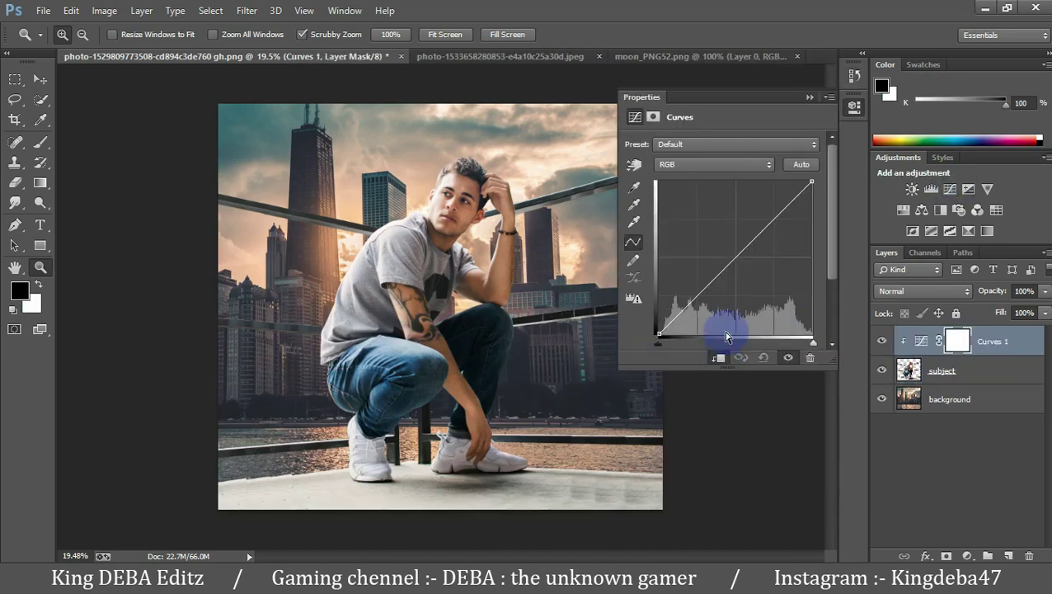
pyautogui.moveTo(733, 258); pyautogui.dragTo(735, 263)
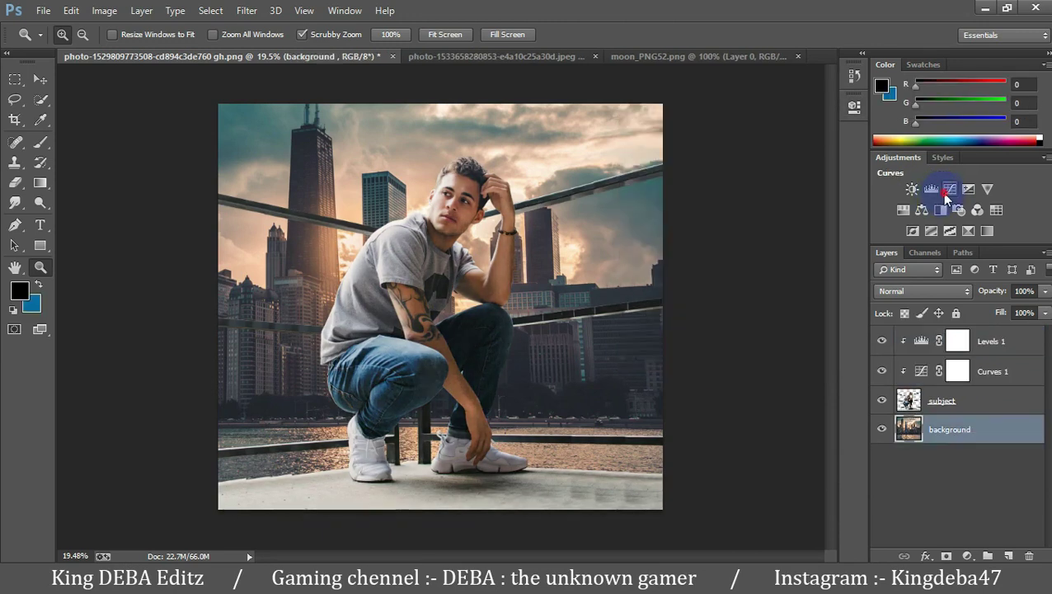
# Add Curves 2 above the background, then a Color Balance layer above Levels 1.
pyautogui.click(949, 190)
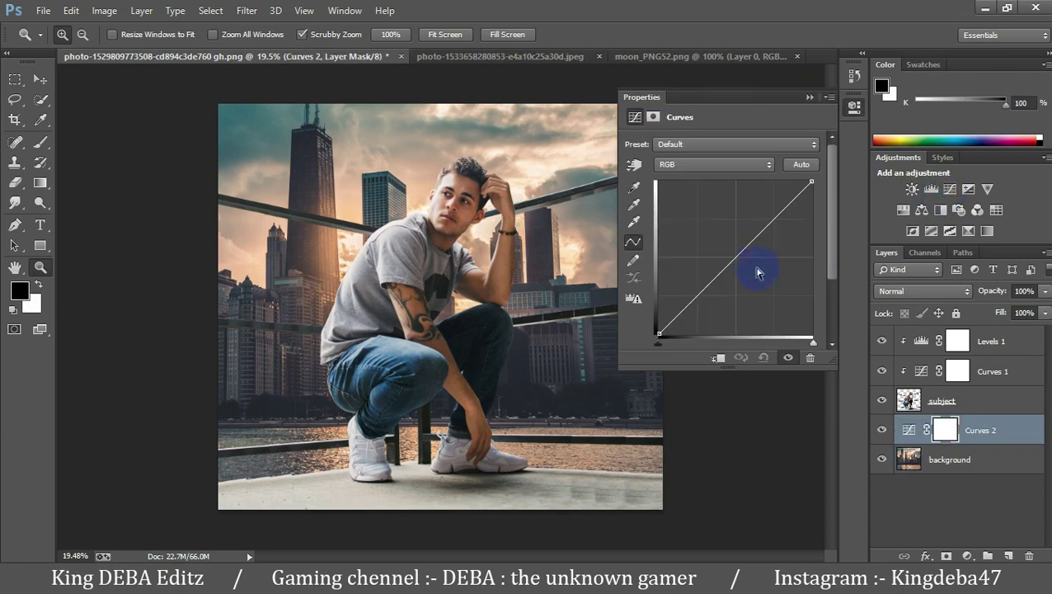
pyautogui.click(982, 345)
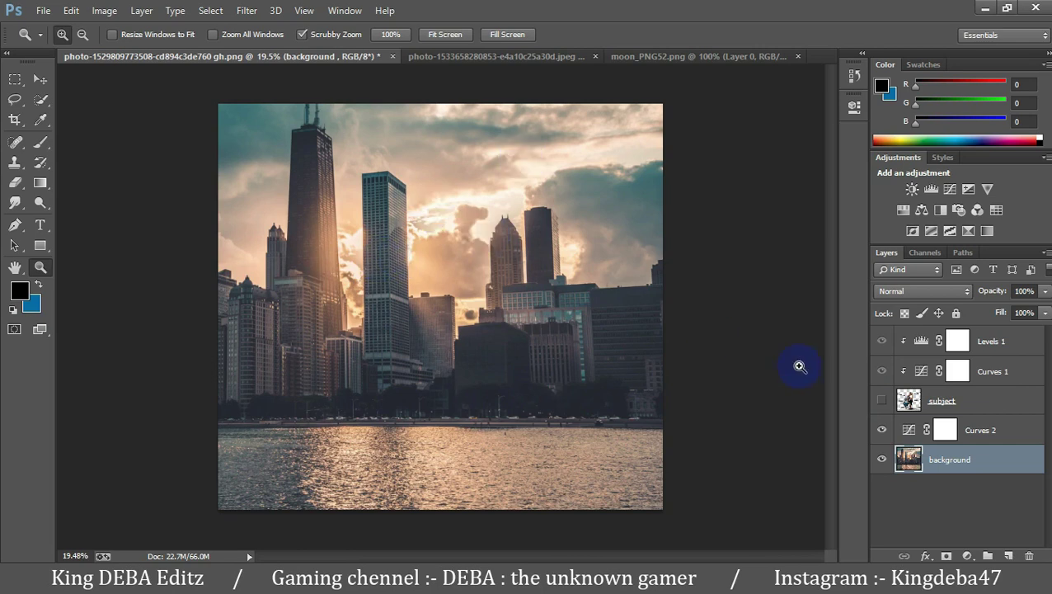
pyautogui.click(882, 400)
pyautogui.click(911, 398)
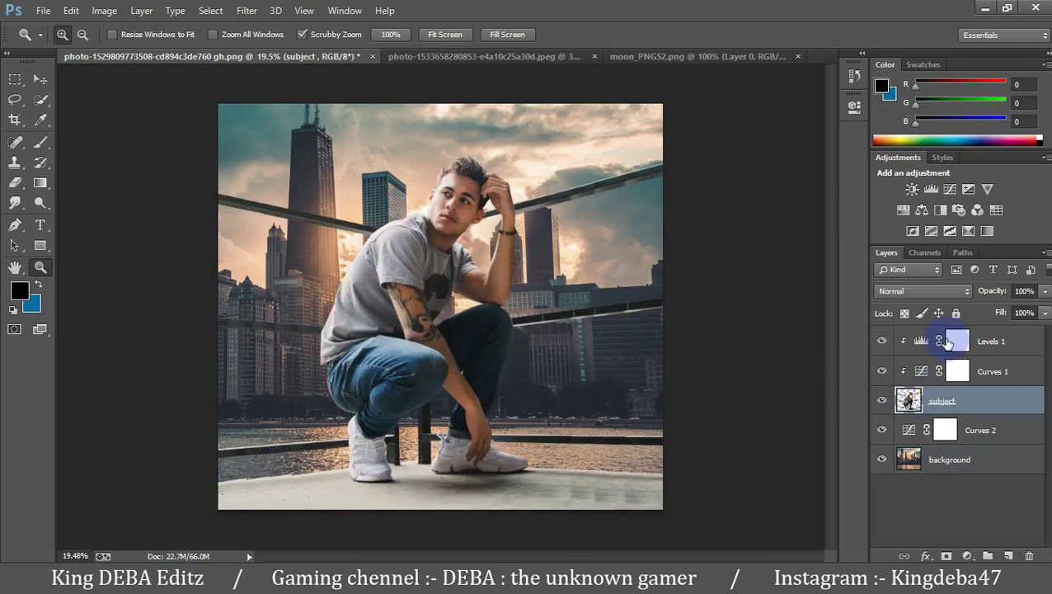
pyautogui.click(1023, 341)
pyautogui.click(922, 210)
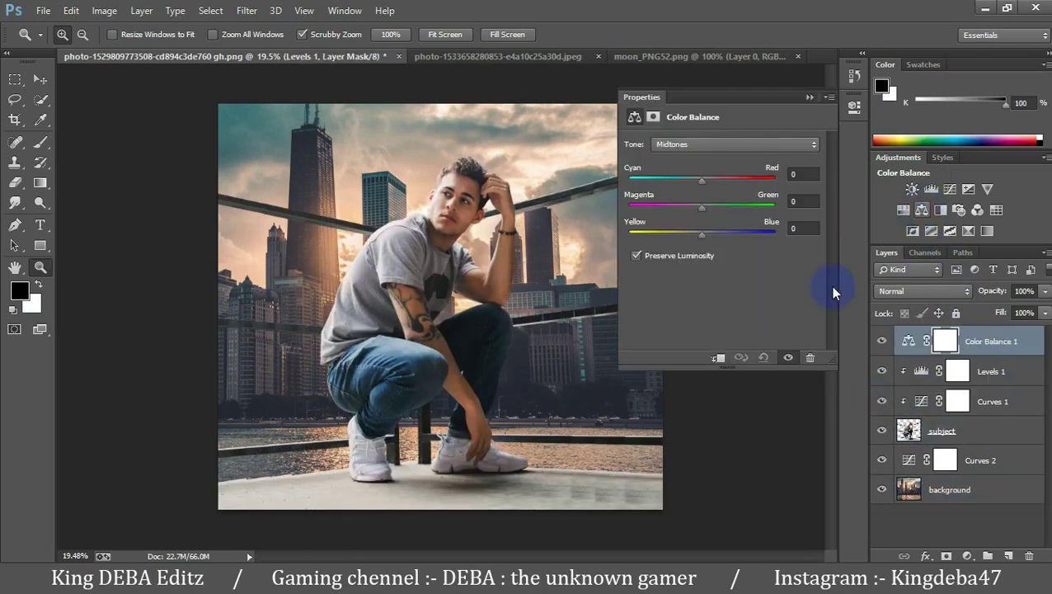
# Set Color Balance midtones to Red +3 and Blue -7, and lower Vibrance slightly.
pyautogui.click(700, 235)
pyautogui.click(706, 180)
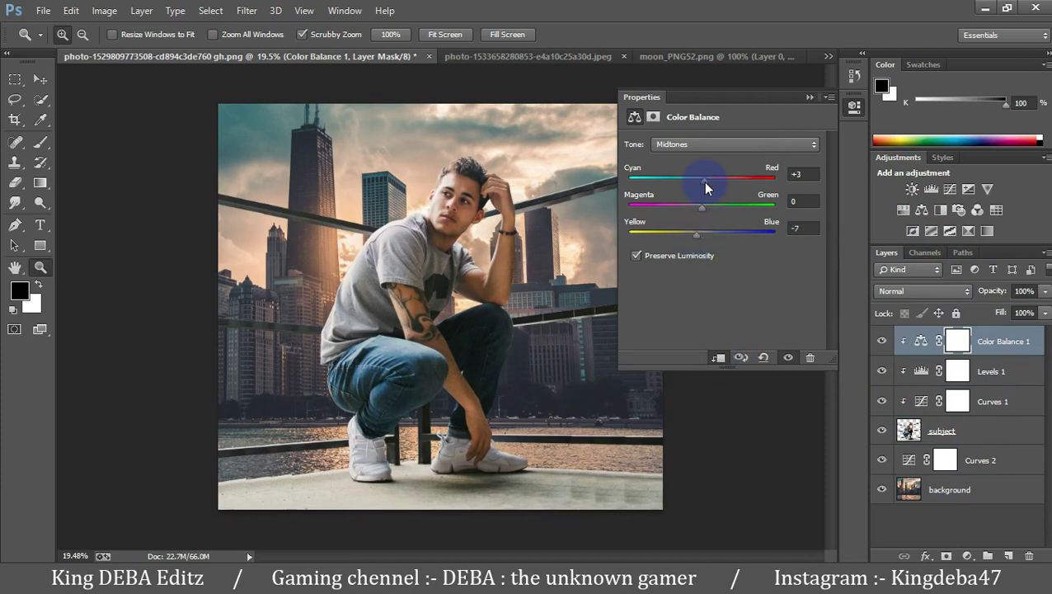
pyautogui.moveTo(725, 165); pyautogui.dragTo(719, 161)
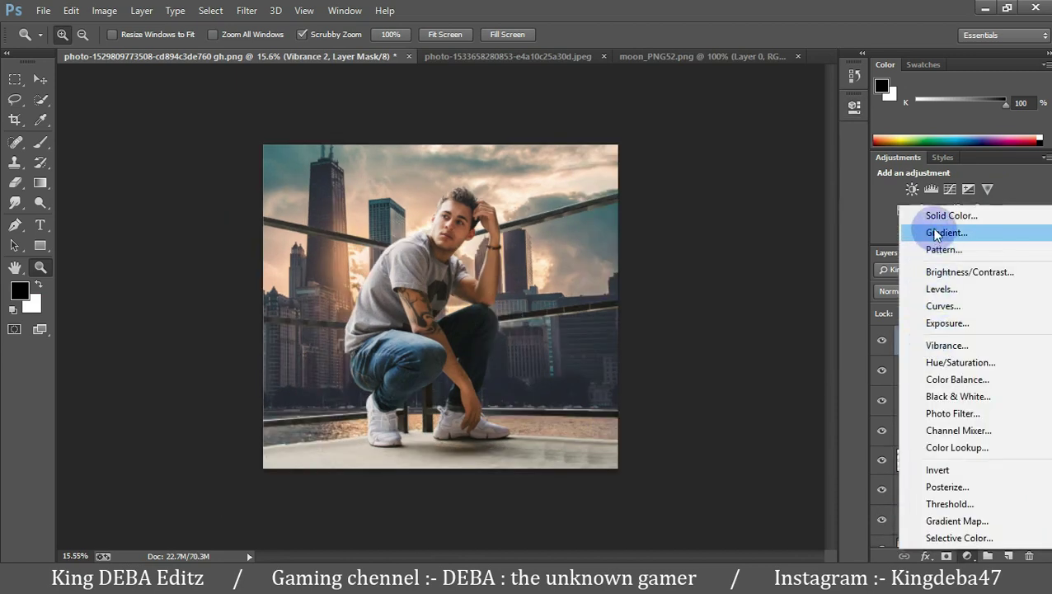
# Add a white Solid Color fill layer with Blend If settings and an inverted black mask.
pyautogui.click(940, 215)
pyautogui.moveTo(646, 211); pyautogui.dragTo(505, 122)
pyautogui.click(878, 163)
pyautogui.doubleClick(948, 272)
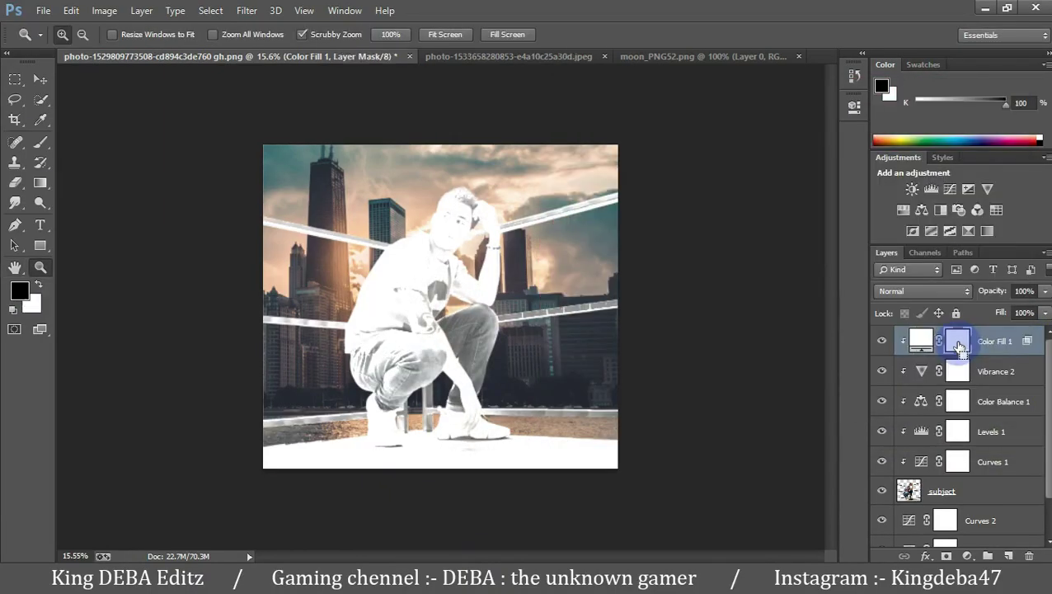
pyautogui.hotkey('ctrl', 'i')
pyautogui.click(41, 144)
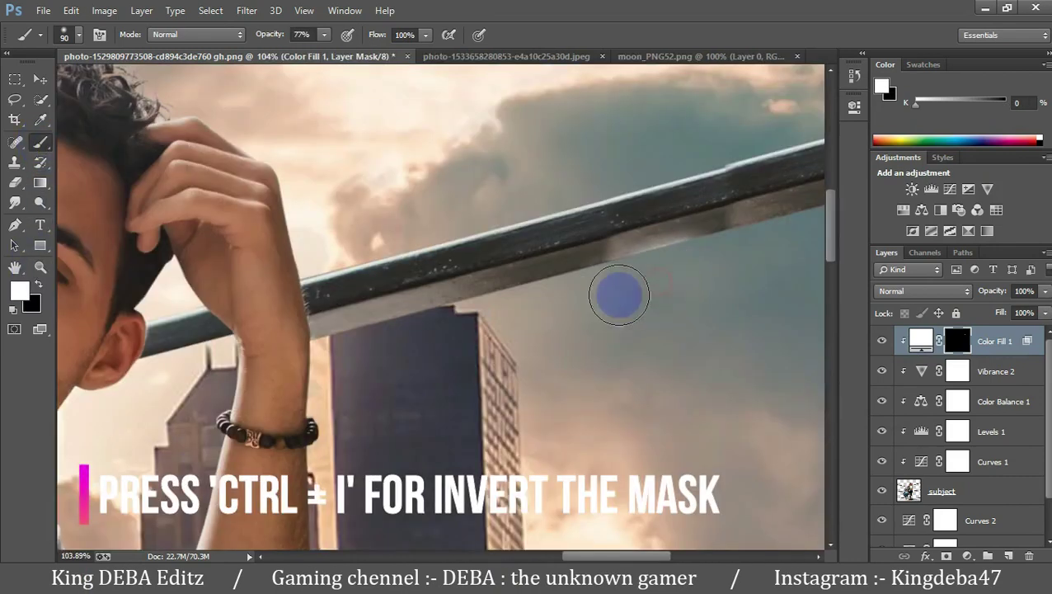
# Paint white glow into the fill mask along the railing and the man's edges.
pyautogui.moveTo(619, 294)
pyautogui.mouseDown()
pyautogui.moveTo(536, 317)
pyautogui.moveTo(622, 285)
pyautogui.mouseUp()
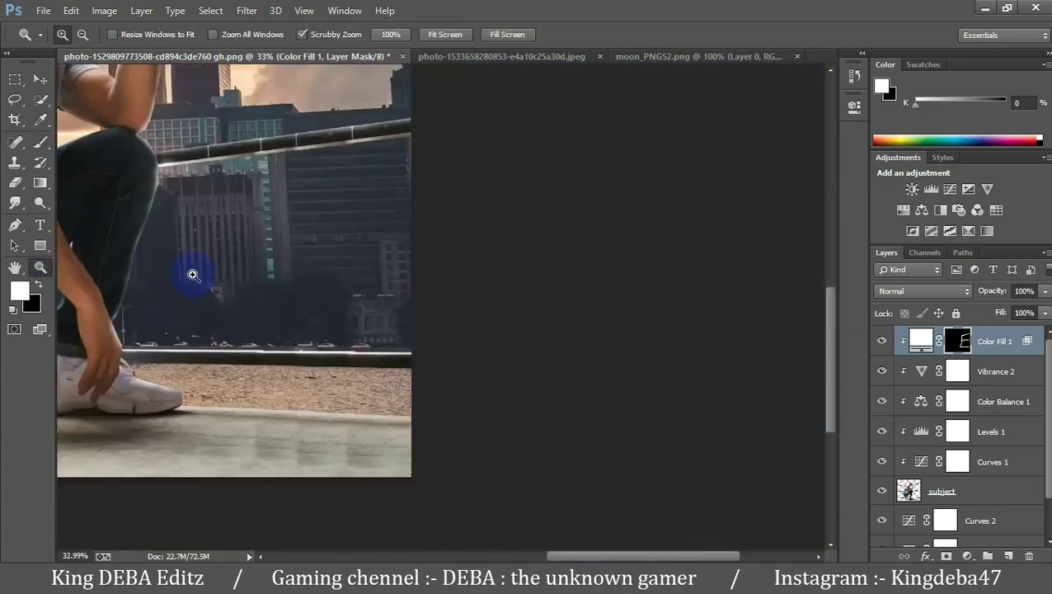
pyautogui.keyDown('alt'); pyautogui.click(192, 275); pyautogui.keyUp('alt')
pyautogui.click(883, 342)
pyautogui.click(883, 343)
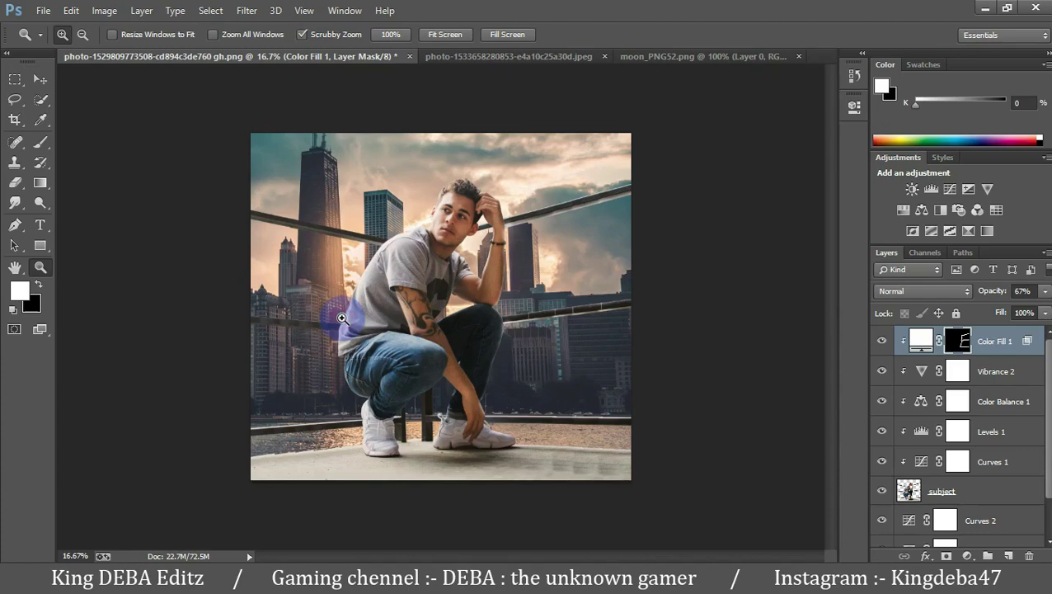
pyautogui.click(342, 318)
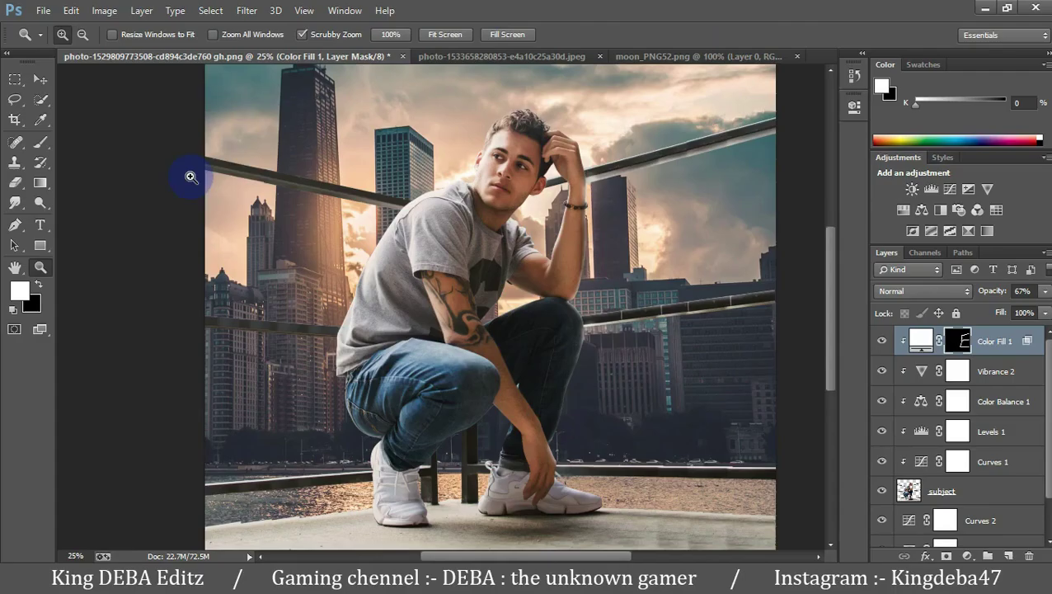
pyautogui.click(218, 193)
pyautogui.press('b')
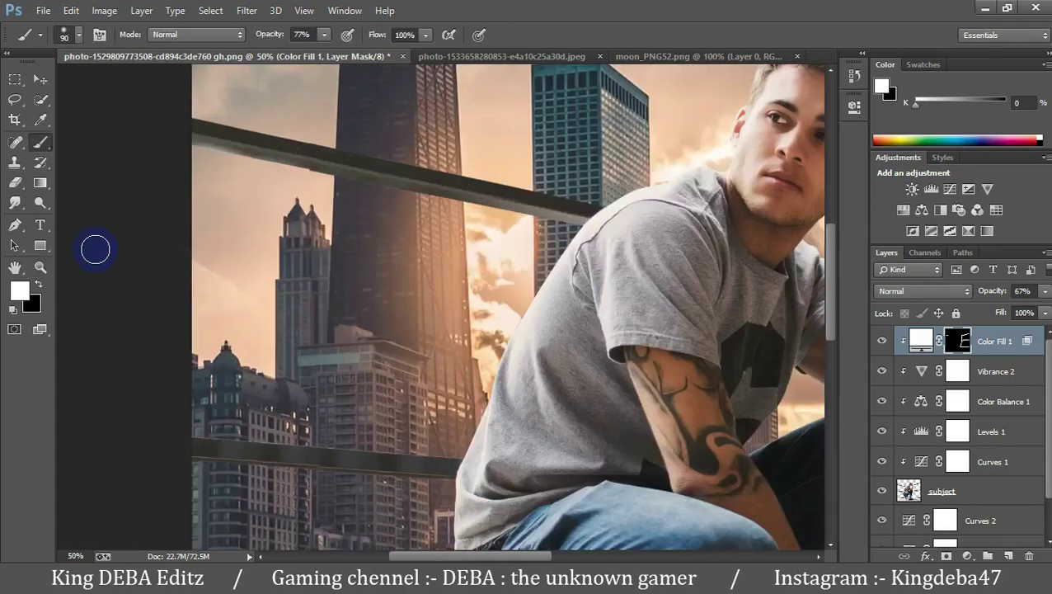
# Place the moon and scale it to sit in the upper-right sky.
pyautogui.scroll(-3, 465, 238)
pyautogui.scroll(-5, 545, 266)
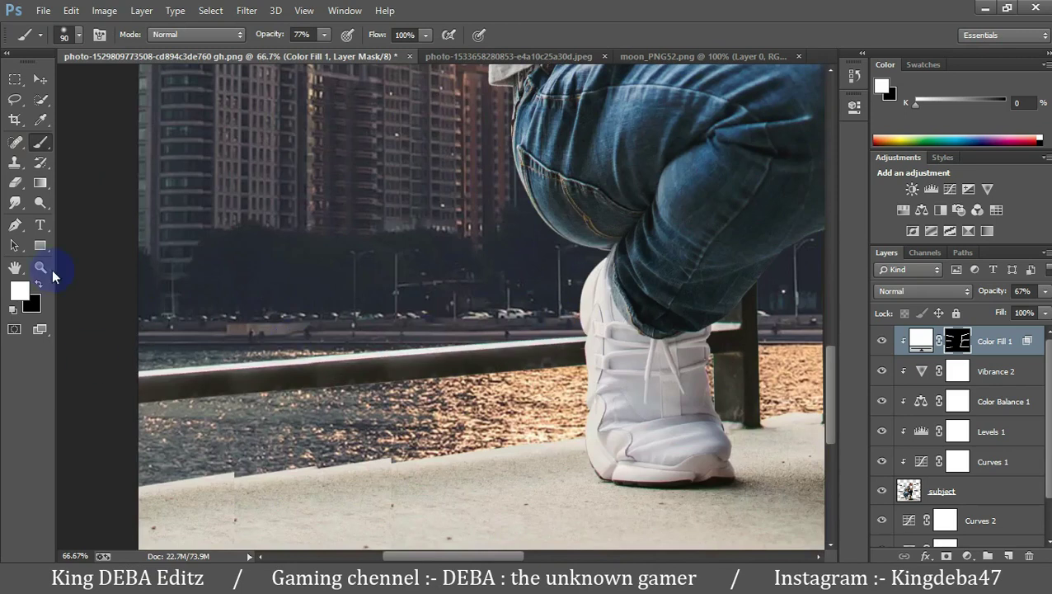
pyautogui.moveTo(504, 166)
pyautogui.mouseDown()
pyautogui.moveTo(418, 253)
pyautogui.moveTo(466, 202)
pyautogui.moveTo(532, 163)
pyautogui.mouseUp()
pyautogui.moveTo(571, 199); pyautogui.dragTo(561, 187)
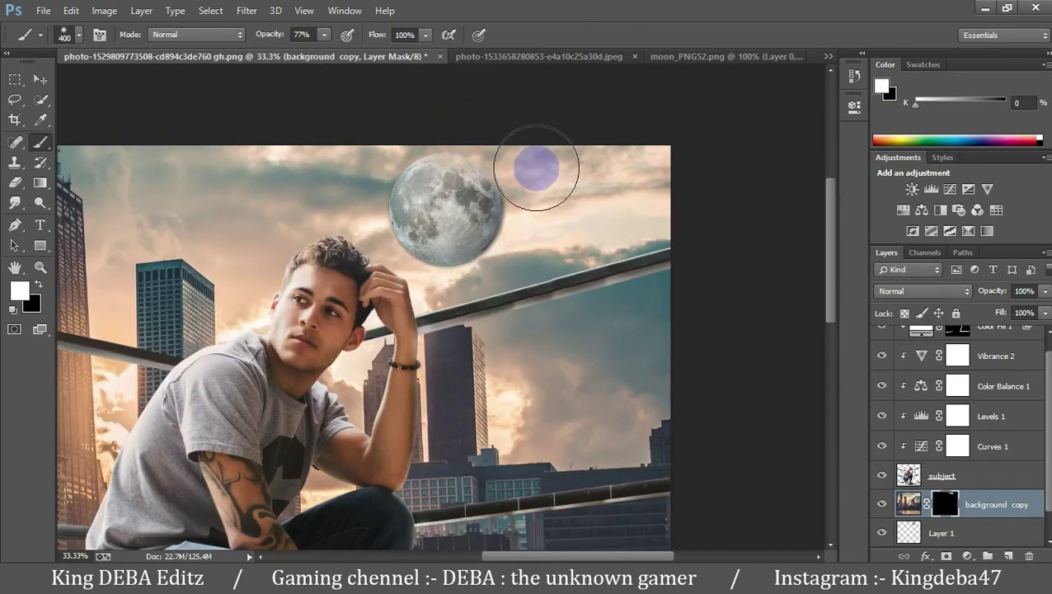
# Paint white on the background copy's mask so clouds softly veil the moon.
pyautogui.moveTo(537, 221); pyautogui.dragTo(540, 196)
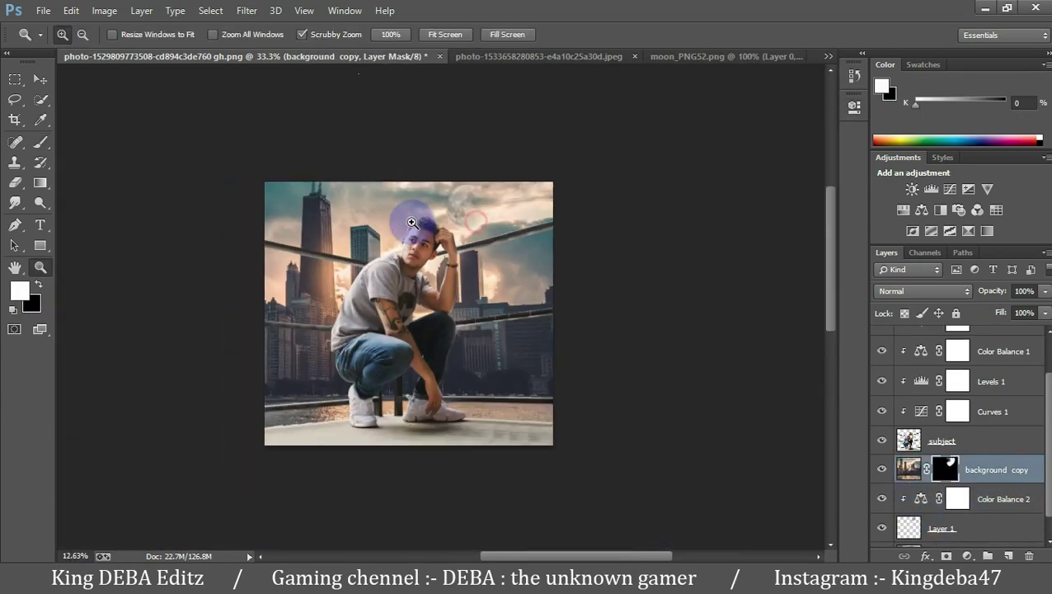
pyautogui.click(548, 183)
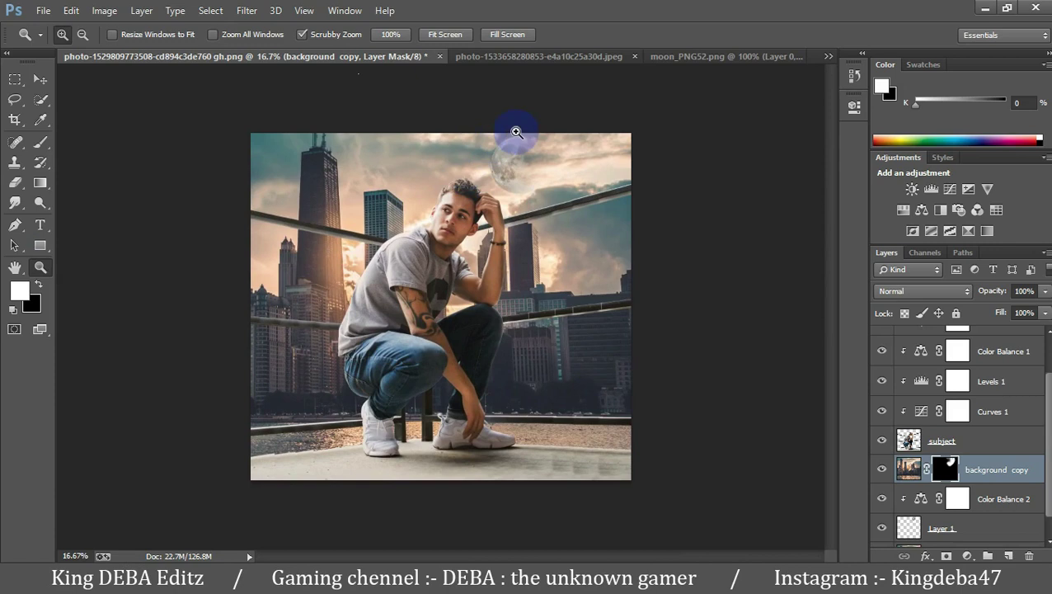
# Shrink the helicopter to a small size in the sky left of the man's head.
pyautogui.click(517, 132)
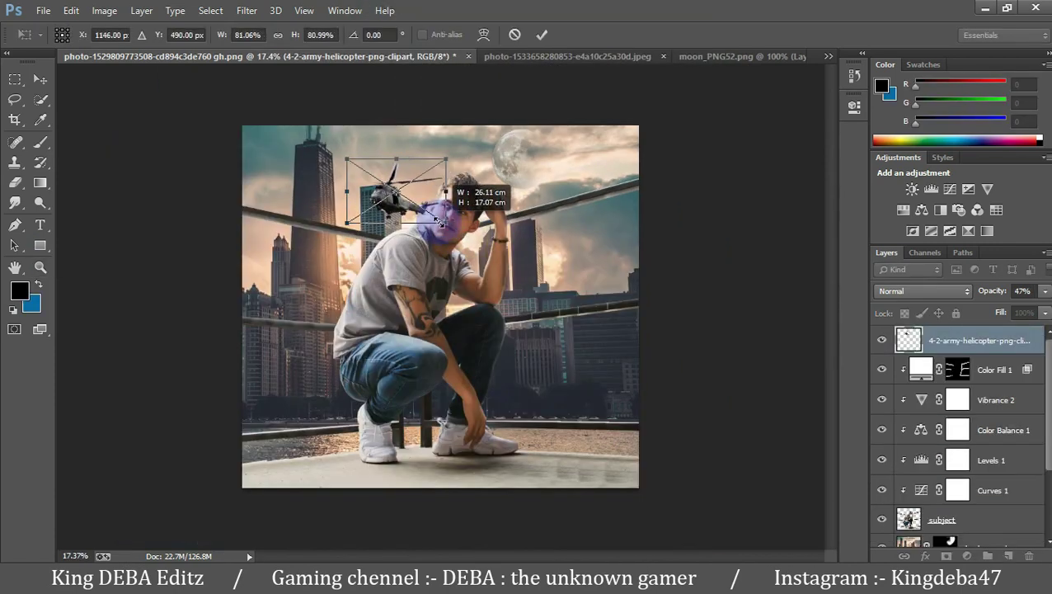
pyautogui.moveTo(464, 238); pyautogui.dragTo(411, 178)
pyautogui.press('Return')
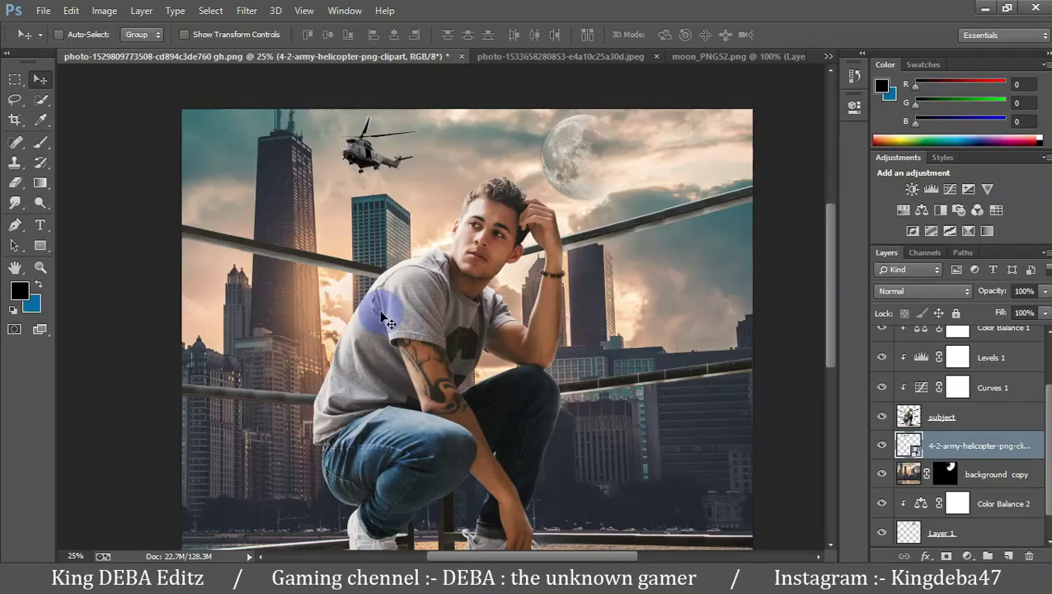
# Clip a Curves layer to the helicopter that darkens it slightly.
pyautogui.click(950, 192)
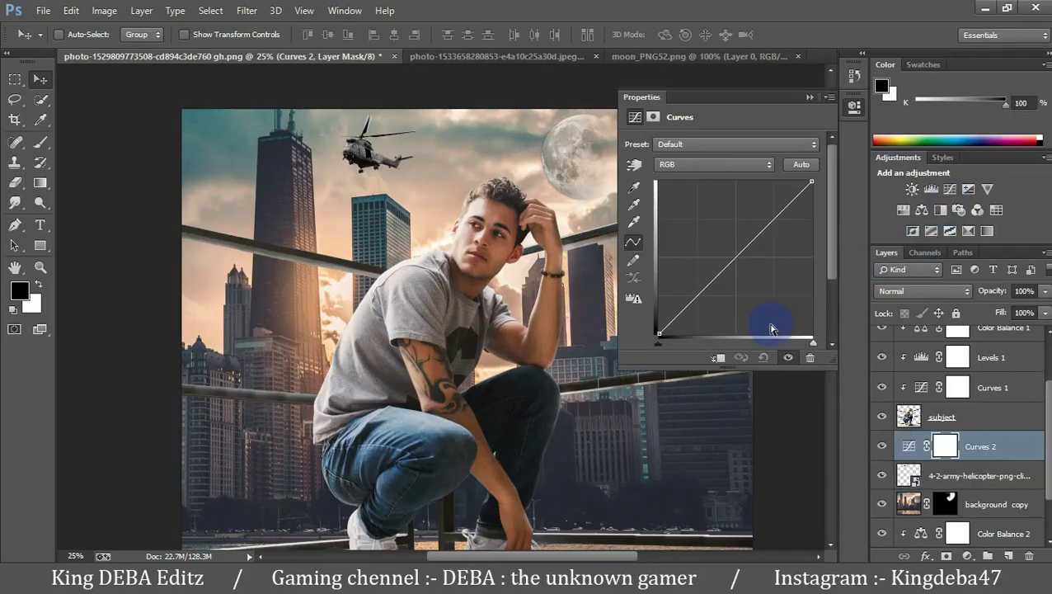
pyautogui.click(718, 357)
pyautogui.moveTo(739, 250); pyautogui.dragTo(742, 260)
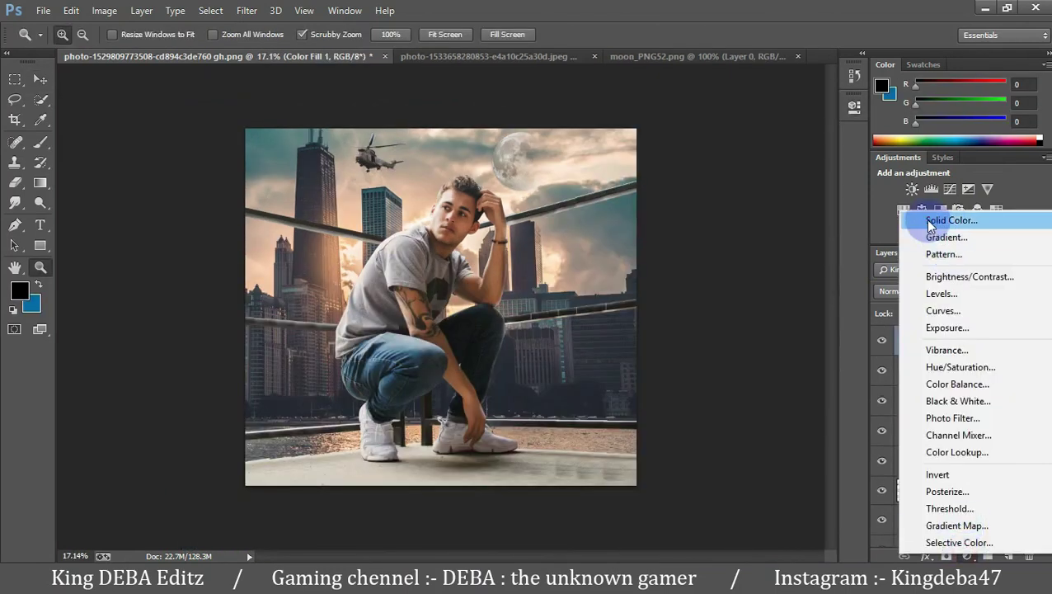
pyautogui.click(915, 218)
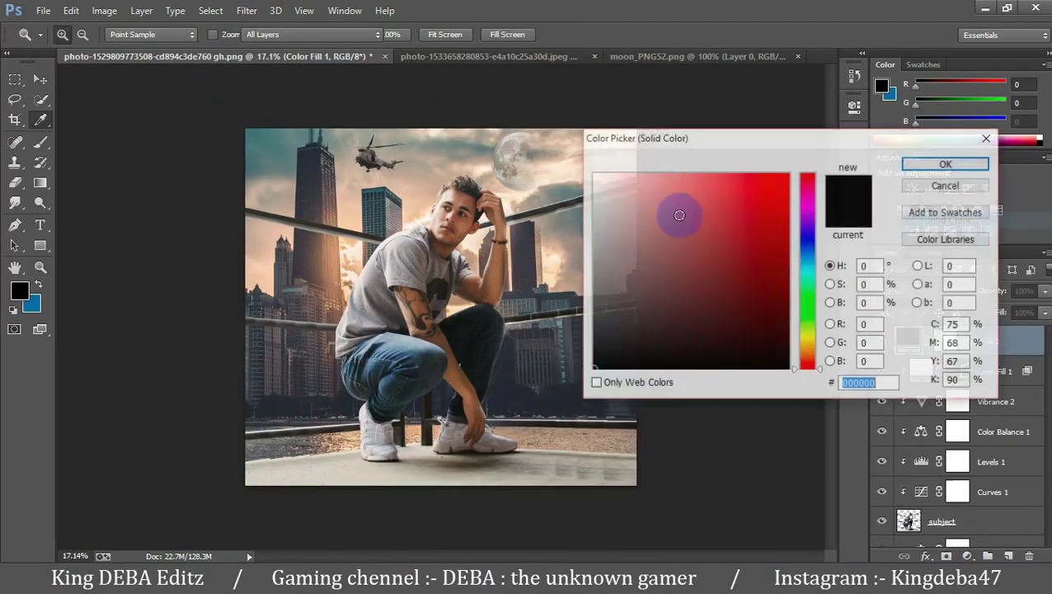
# Add an orange Screen-mode fill with inverted mask, painting glow around the left tower at 38%.
pyautogui.click(815, 361)
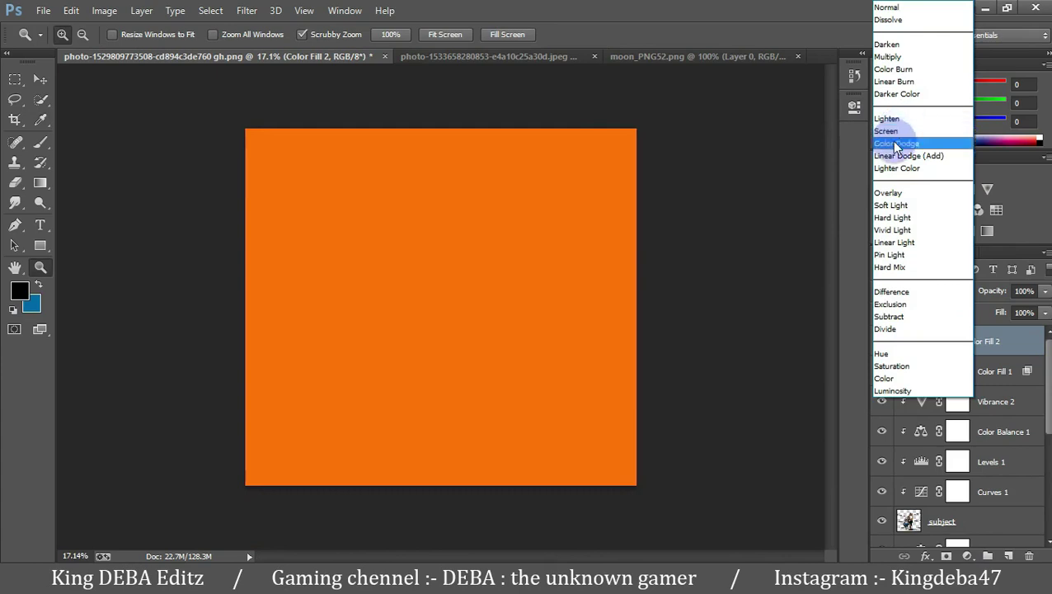
pyautogui.click(887, 131)
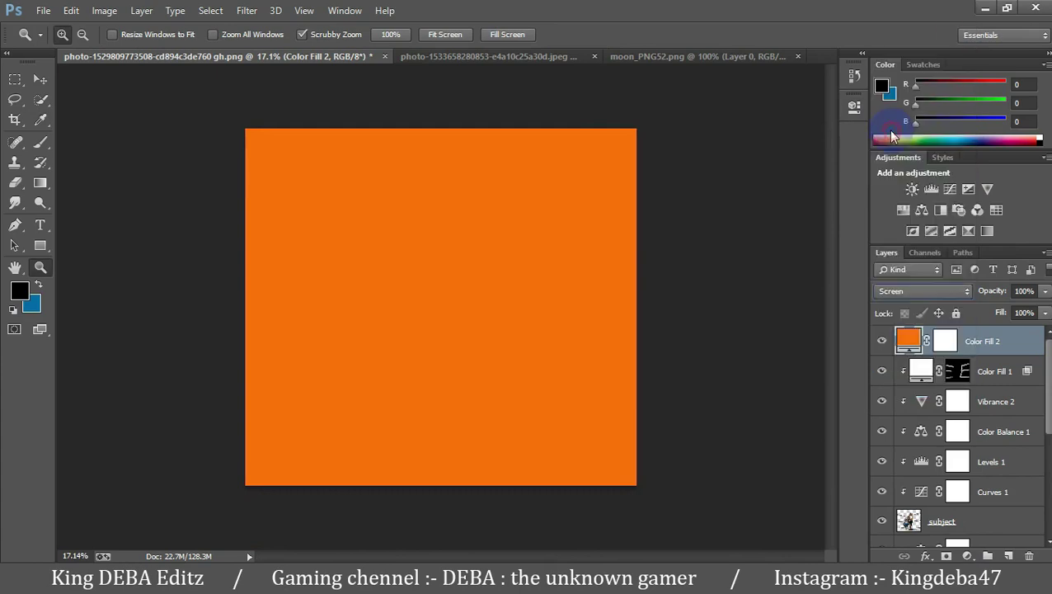
pyautogui.click(941, 343)
pyautogui.hotkey('ctrl', 'i')
pyautogui.press('b')
pyautogui.press('x')
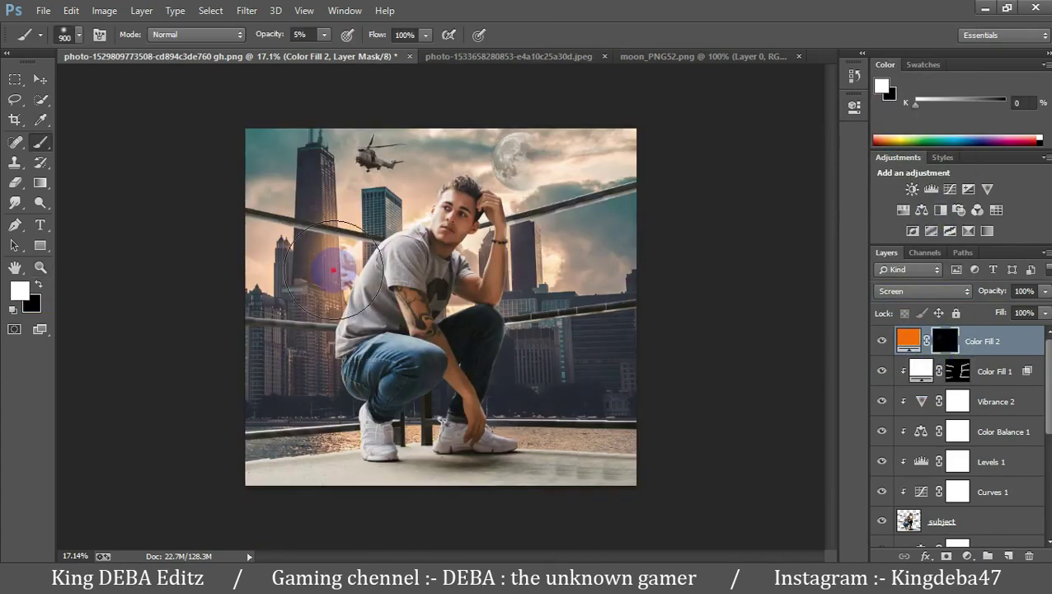
pyautogui.moveTo(327, 276); pyautogui.dragTo(345, 257)
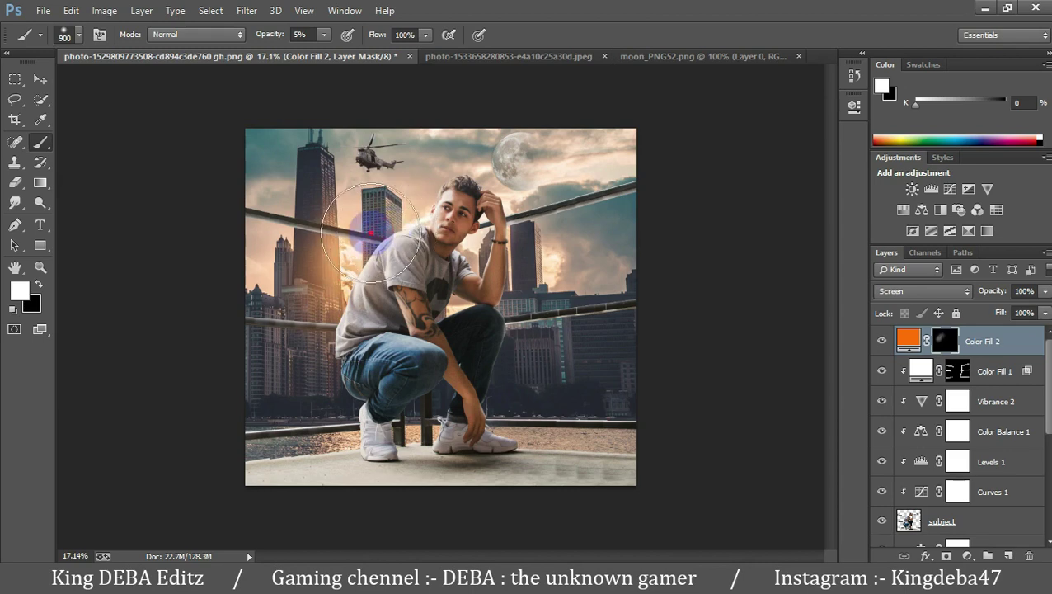
pyautogui.moveTo(370, 236); pyautogui.dragTo(221, 253)
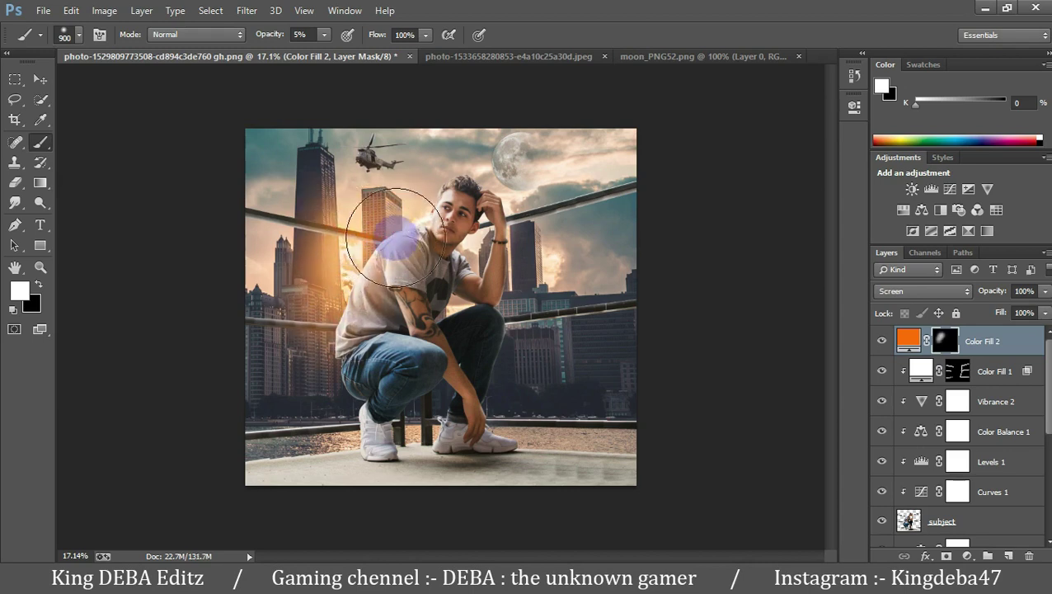
pyautogui.press('z')
pyautogui.press('3')
pyautogui.press('8')
pyautogui.moveTo(471, 235); pyautogui.dragTo(787, 293)
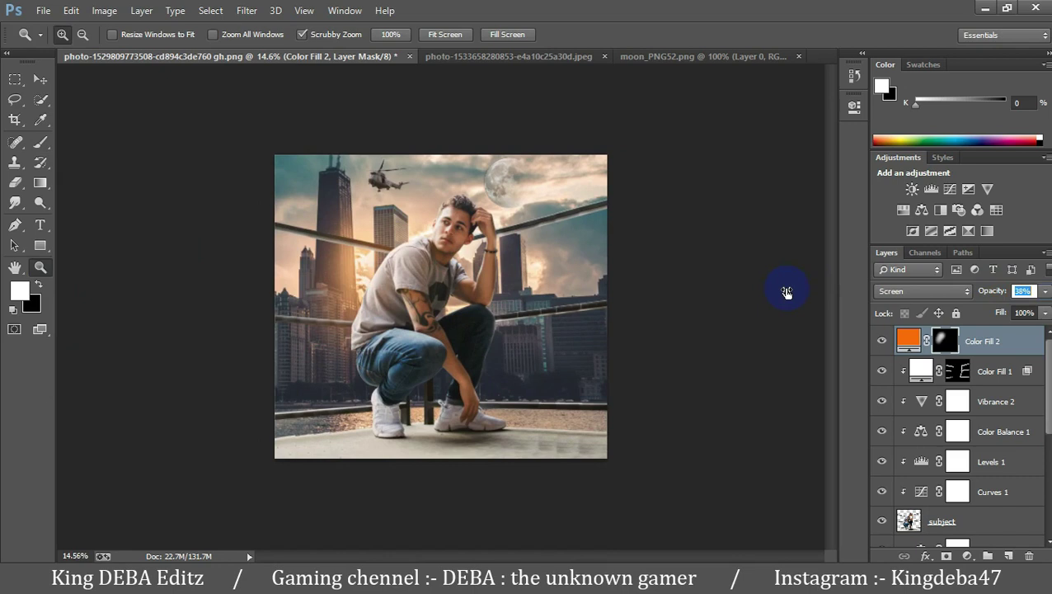
# Add a masked white fill and paint faint haze into the top-left corner at 35%.
pyautogui.click(968, 556)
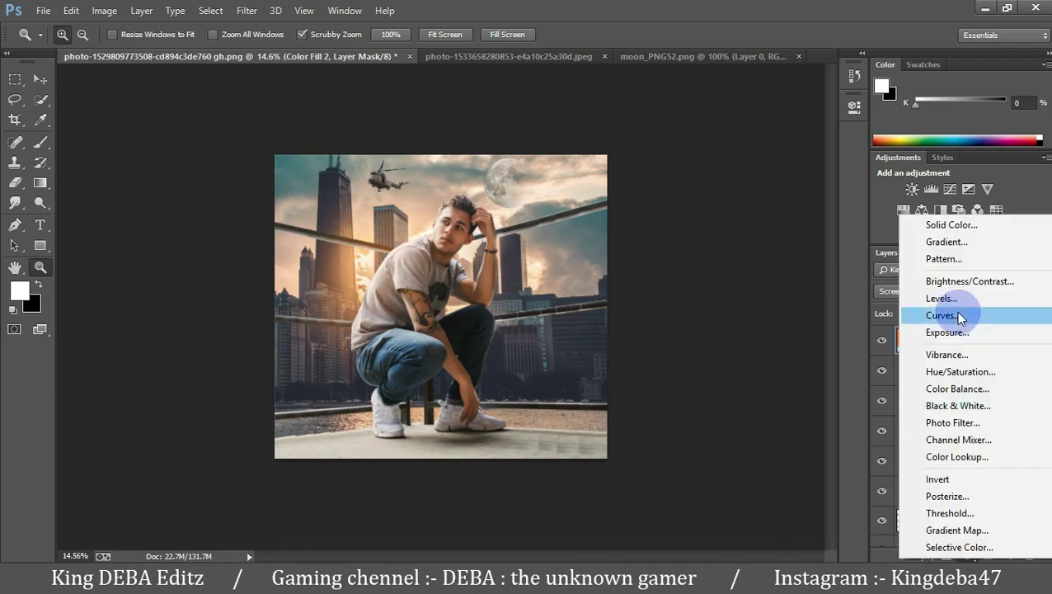
pyautogui.click(936, 223)
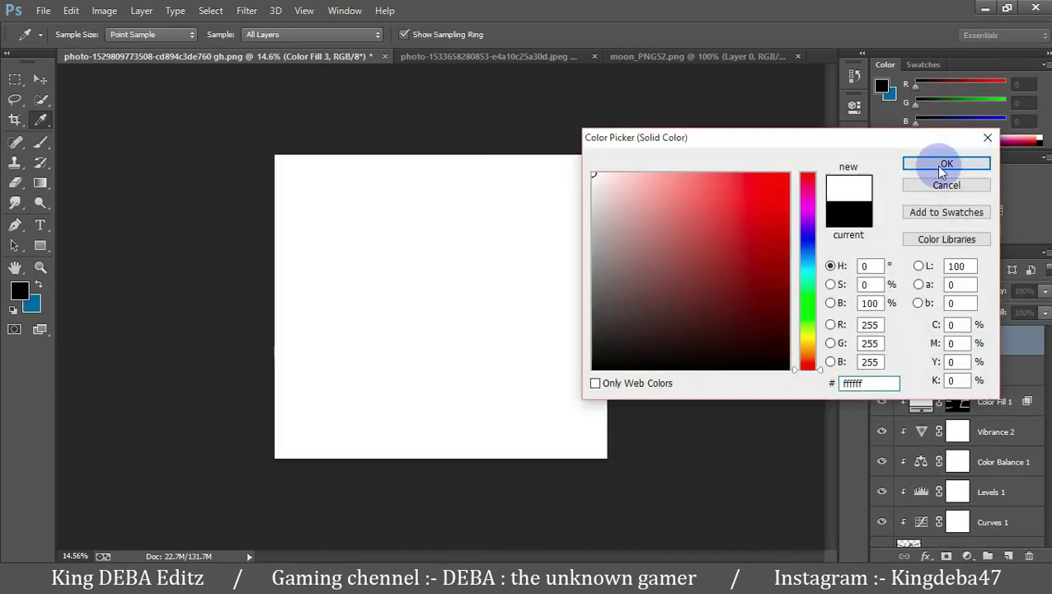
pyautogui.click(947, 164)
pyautogui.hotkey('ctrl', 'i')
pyautogui.press('b')
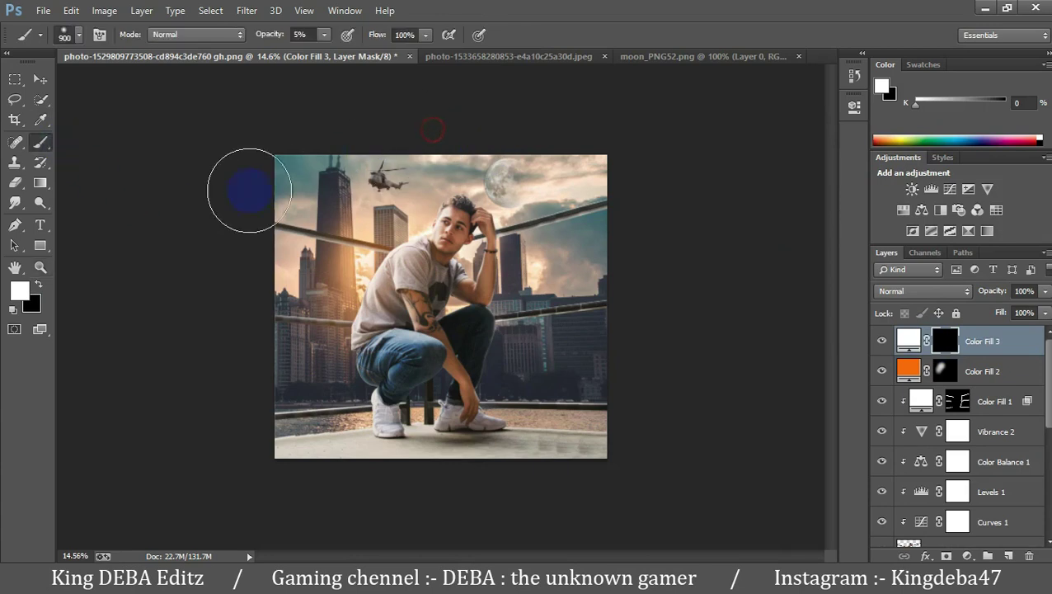
pyautogui.moveTo(353, 151)
pyautogui.mouseDown()
pyautogui.moveTo(259, 247)
pyautogui.moveTo(392, 134)
pyautogui.mouseUp()
pyautogui.press('z')
pyautogui.click(662, 317)
pyautogui.press('3')
pyautogui.press('5')
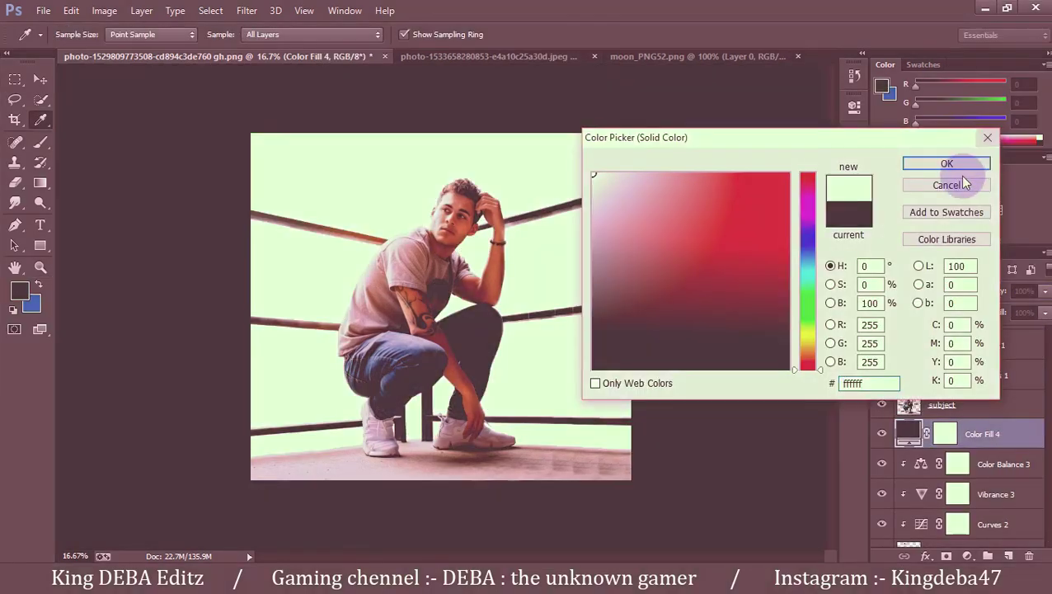
# Add a masked white fill and paint smoke-brush fog across the lower city at 28%.
pyautogui.press('z')
pyautogui.click(947, 163)
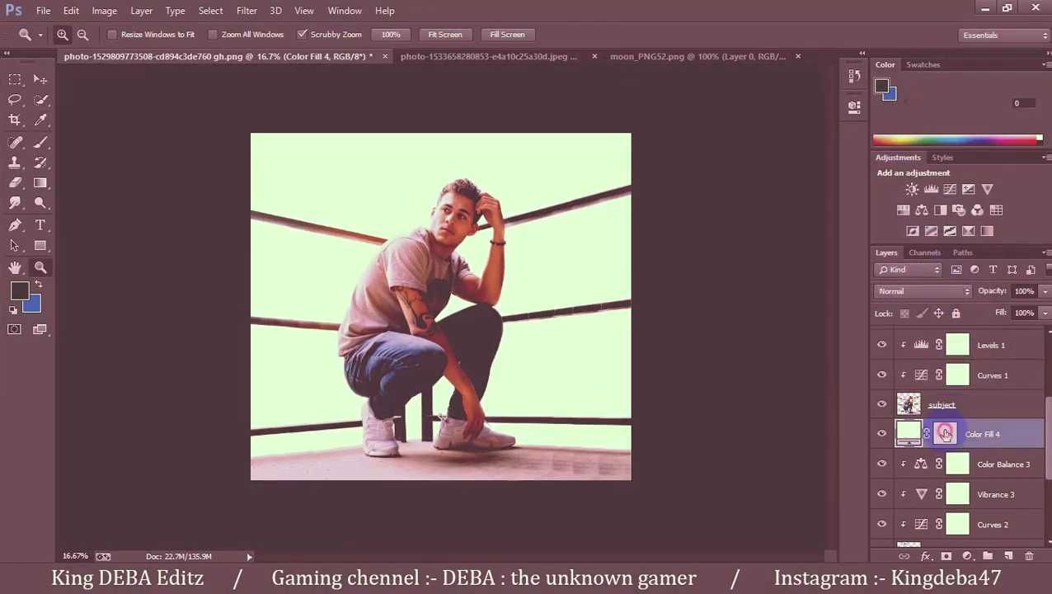
pyautogui.click(945, 434)
pyautogui.hotkey('ctrl', 'i')
pyautogui.press('b')
pyautogui.click(255, 450)
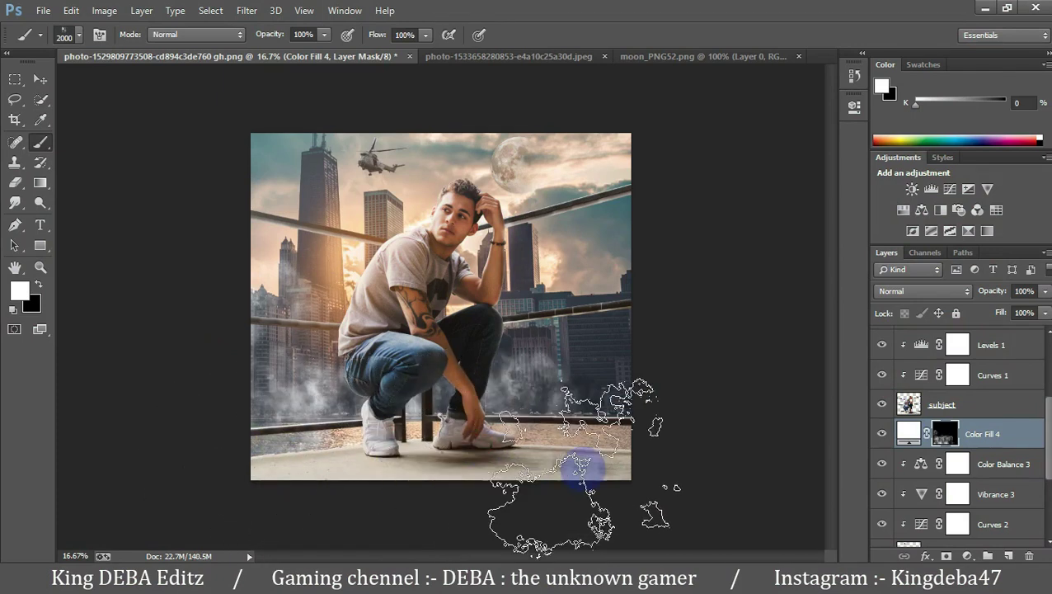
pyautogui.moveTo(483, 445); pyautogui.dragTo(422, 446)
pyautogui.write('28')
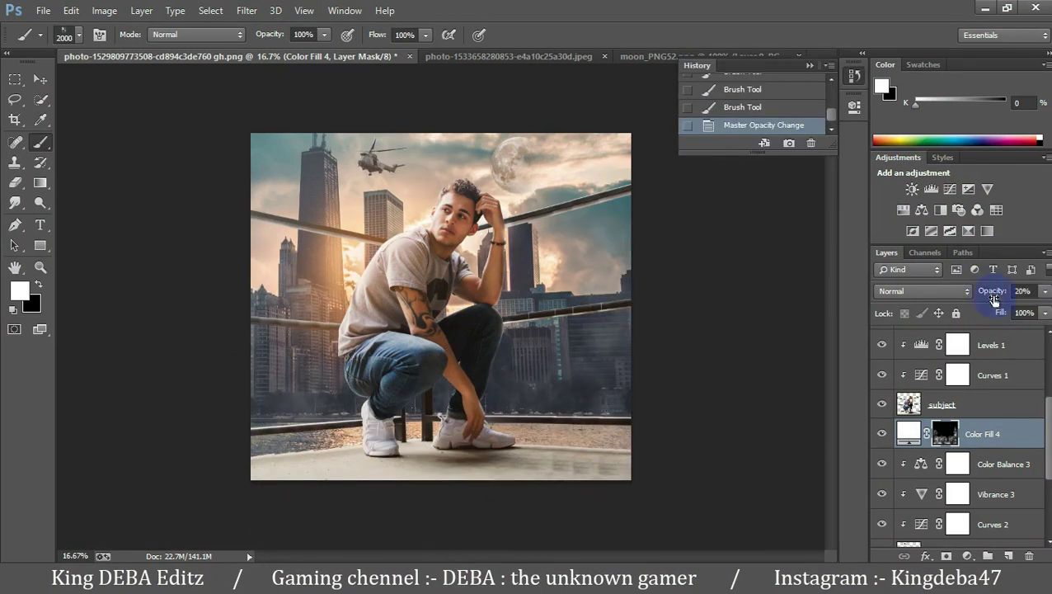
# Add another masked white fill and paint thicker fog along the bottom-left and railing.
pyautogui.click(967, 555)
pyautogui.press('Return')
pyautogui.hotkey('ctrl', 'i')
pyautogui.moveTo(206, 446); pyautogui.dragTo(266, 490)
pyautogui.click(341, 516)
pyautogui.click(364, 521)
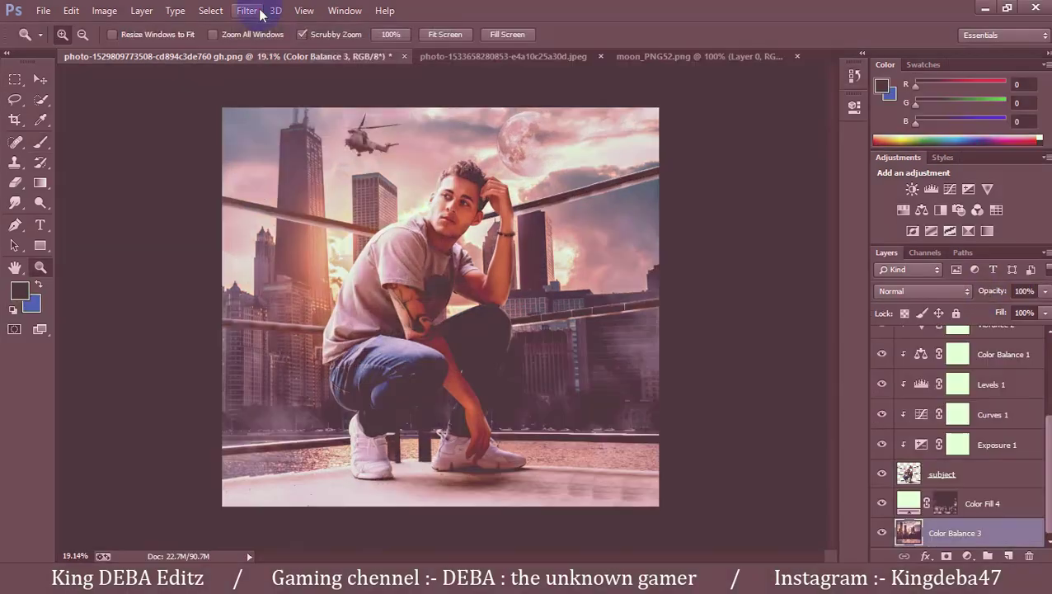
# Convert the composite layer to a smart object via Convert for Smart Filters.
pyautogui.click(247, 10)
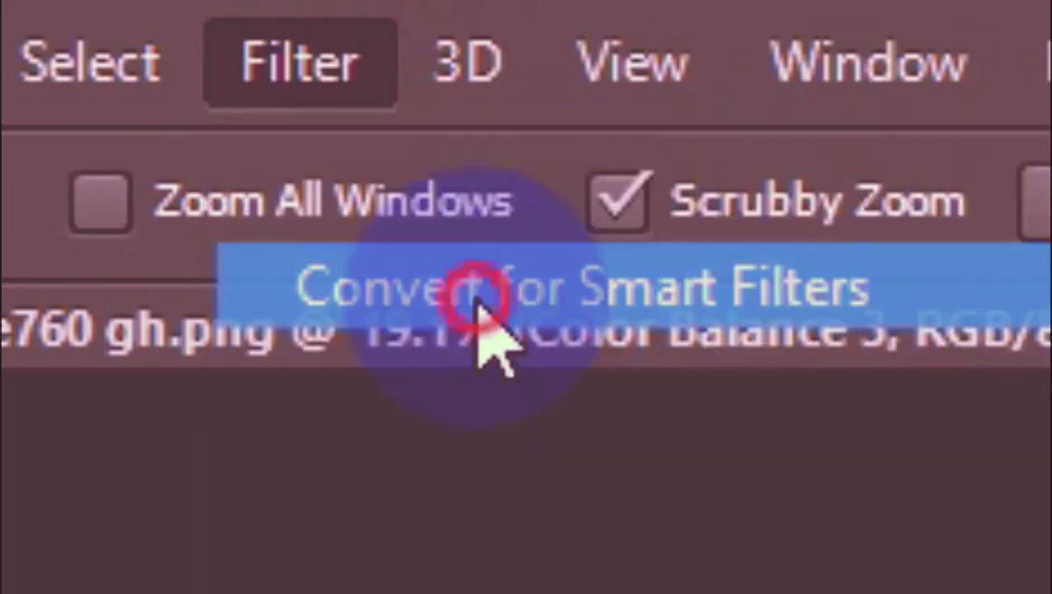
pyautogui.click(477, 307)
pyautogui.click(546, 218)
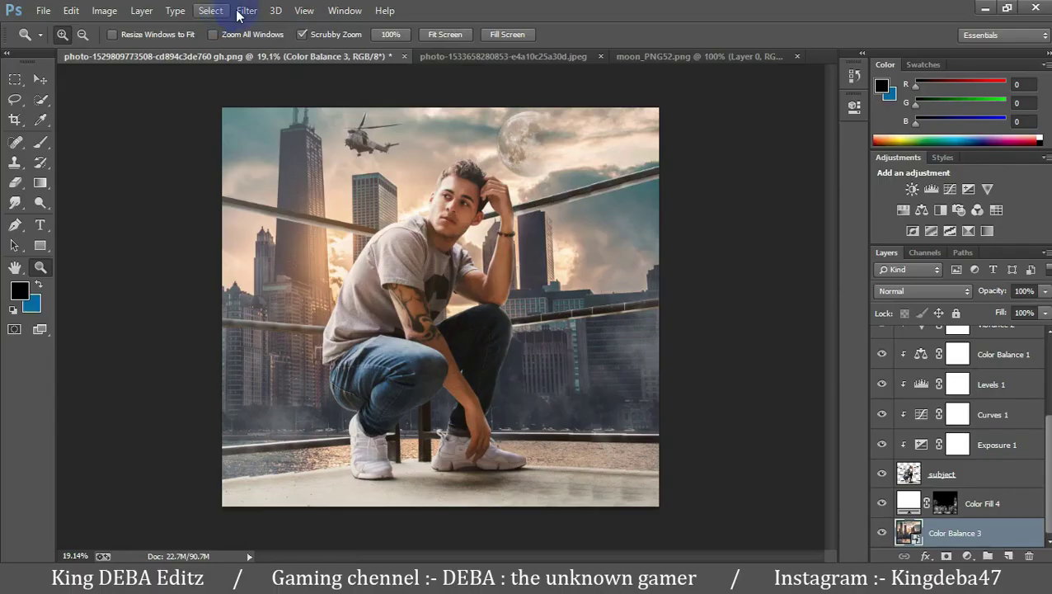
# Apply a Tilt-Shift blur with its focus pin placed on the crouching man.
pyautogui.click(247, 10)
pyautogui.moveTo(314, 181)
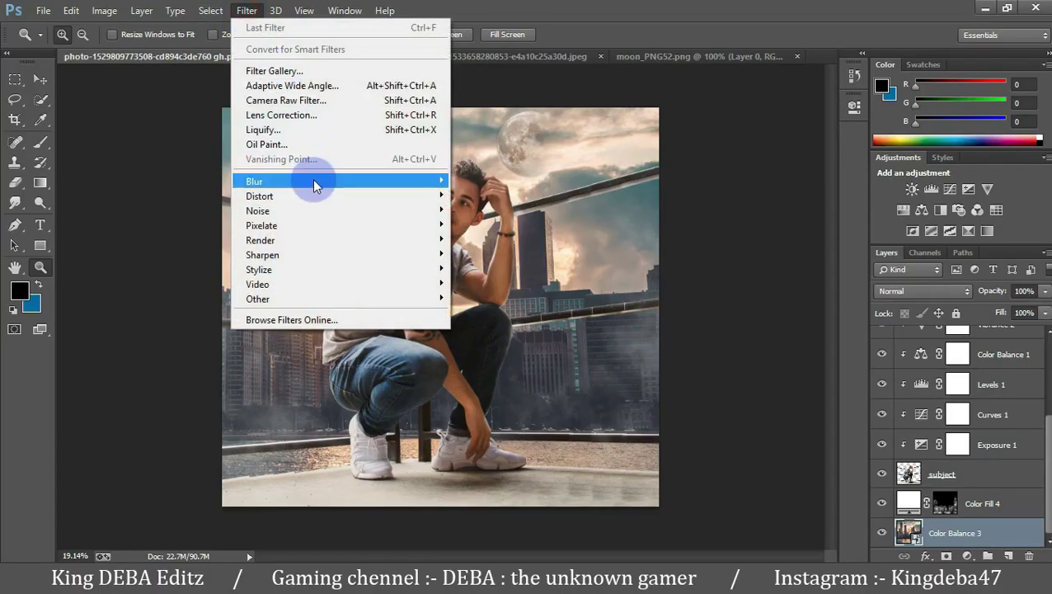
pyautogui.click(485, 209)
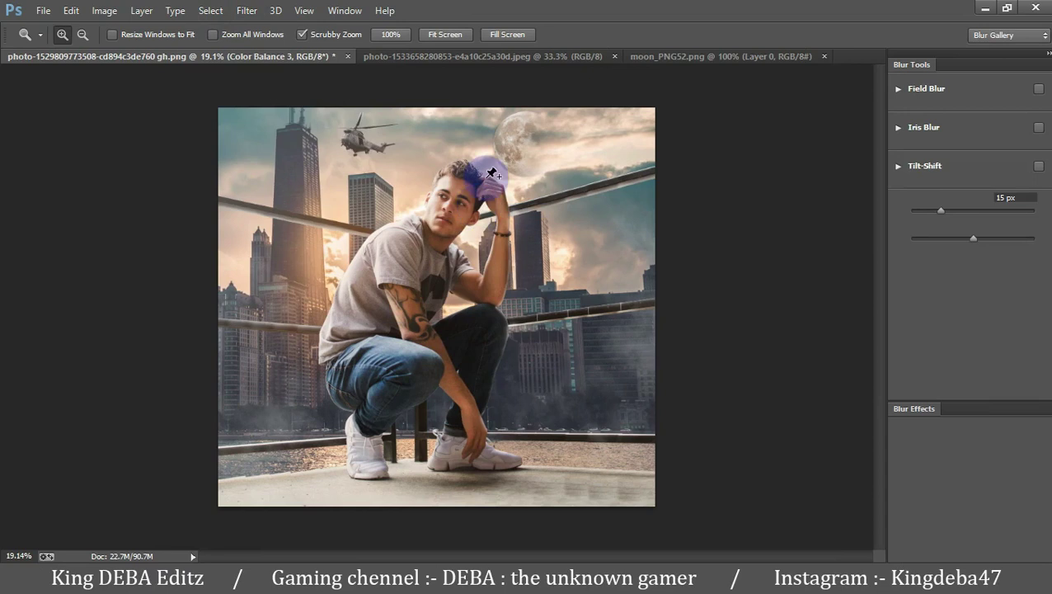
pyautogui.click(426, 499)
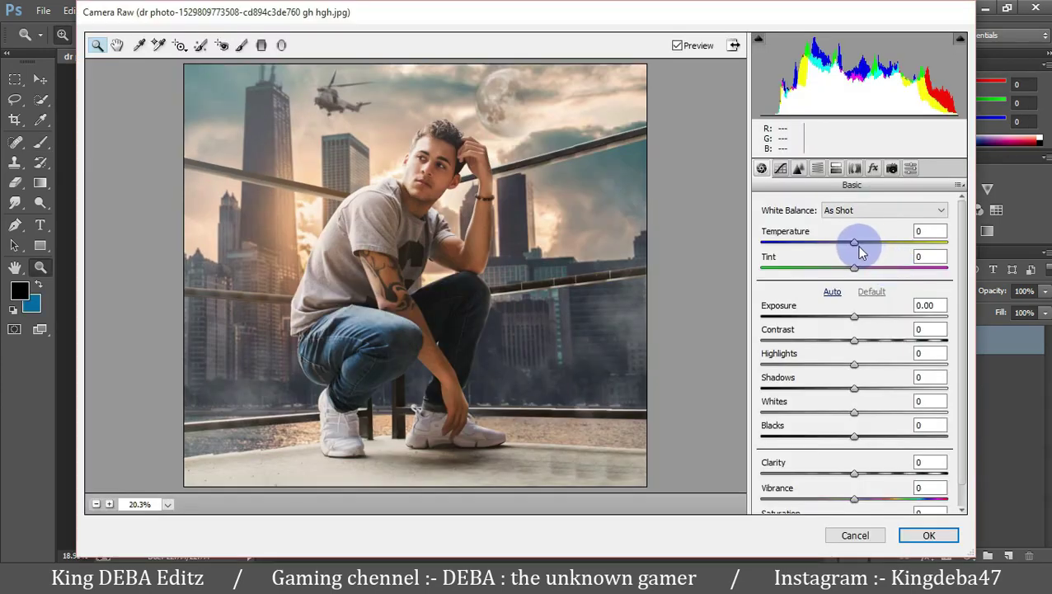
# Set Basic sliders: warmer temperature, exposure +0.10, contrast -17, whites -10, lower highlights, more clarity.
pyautogui.moveTo(860, 251); pyautogui.dragTo(865, 255)
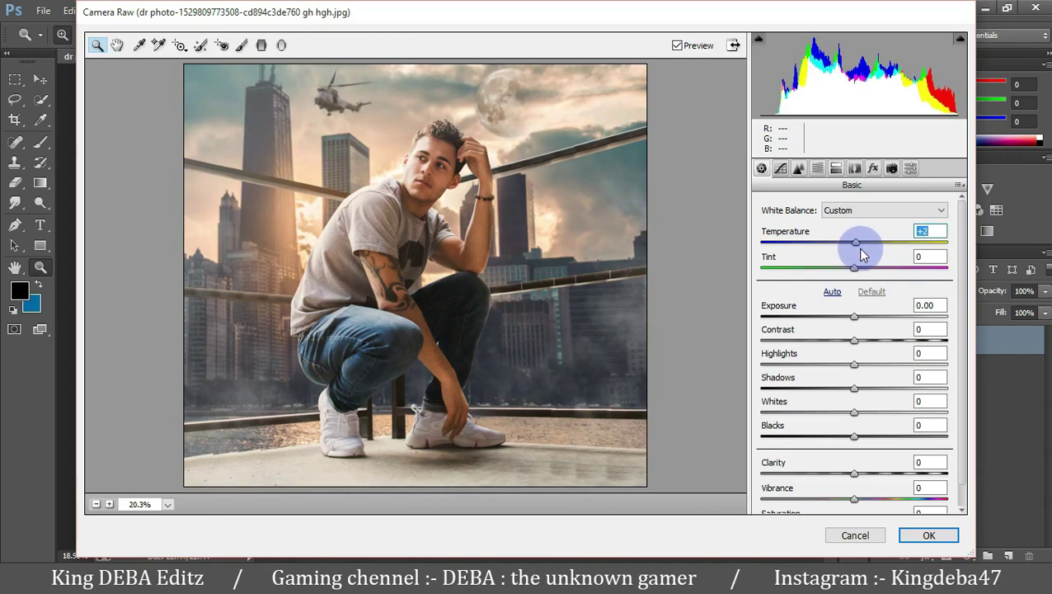
pyautogui.moveTo(862, 254); pyautogui.dragTo(861, 247)
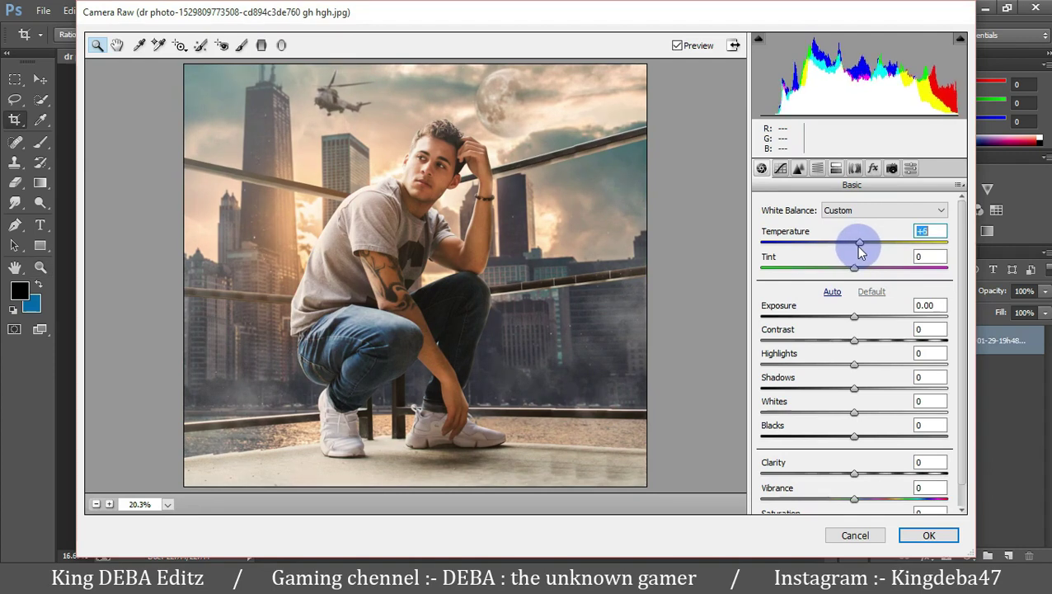
pyautogui.moveTo(854, 316); pyautogui.dragTo(860, 312)
pyautogui.moveTo(855, 364)
pyautogui.mouseDown()
pyautogui.moveTo(846, 371)
pyautogui.moveTo(848, 353)
pyautogui.mouseUp()
pyautogui.moveTo(854, 411); pyautogui.dragTo(845, 412)
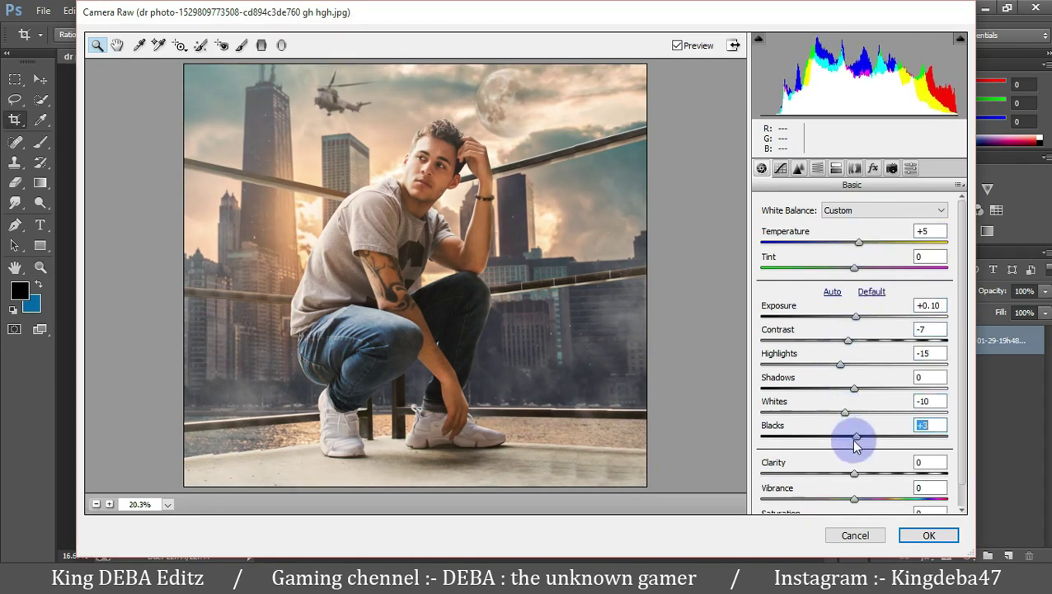
pyautogui.moveTo(848, 340); pyautogui.dragTo(839, 339)
pyautogui.moveTo(840, 364); pyautogui.dragTo(858, 387)
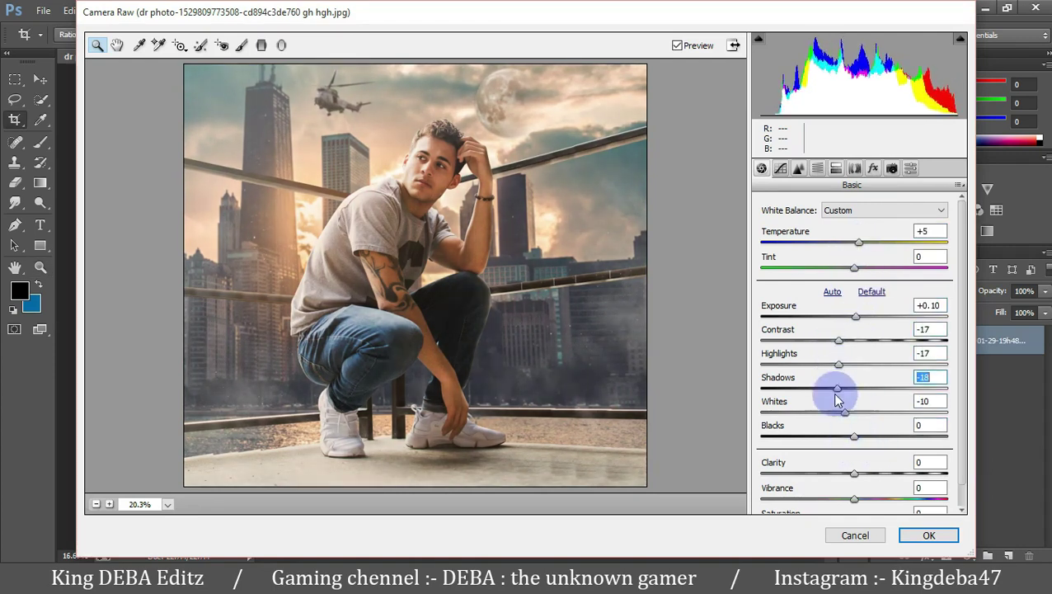
pyautogui.moveTo(854, 267); pyautogui.dragTo(856, 267)
pyautogui.moveTo(854, 472)
pyautogui.mouseDown()
pyautogui.moveTo(893, 472)
pyautogui.moveTo(862, 498)
pyautogui.mouseUp()
pyautogui.scroll(-1, 858, 494)
# Tweak the tone curve highlights and sharpening, then brighten orange luminance in HSL.
pyautogui.hotkey('ctrl', 'alt', '2')
pyautogui.moveTo(855, 448)
pyautogui.mouseDown()
pyautogui.moveTo(860, 500)
pyautogui.moveTo(911, 497)
pyautogui.moveTo(849, 500)
pyautogui.mouseUp()
pyautogui.scroll(-1, 865, 500)
pyautogui.moveTo(858, 428); pyautogui.dragTo(835, 428)
pyautogui.hotkey('ctrl', 'alt', '3')
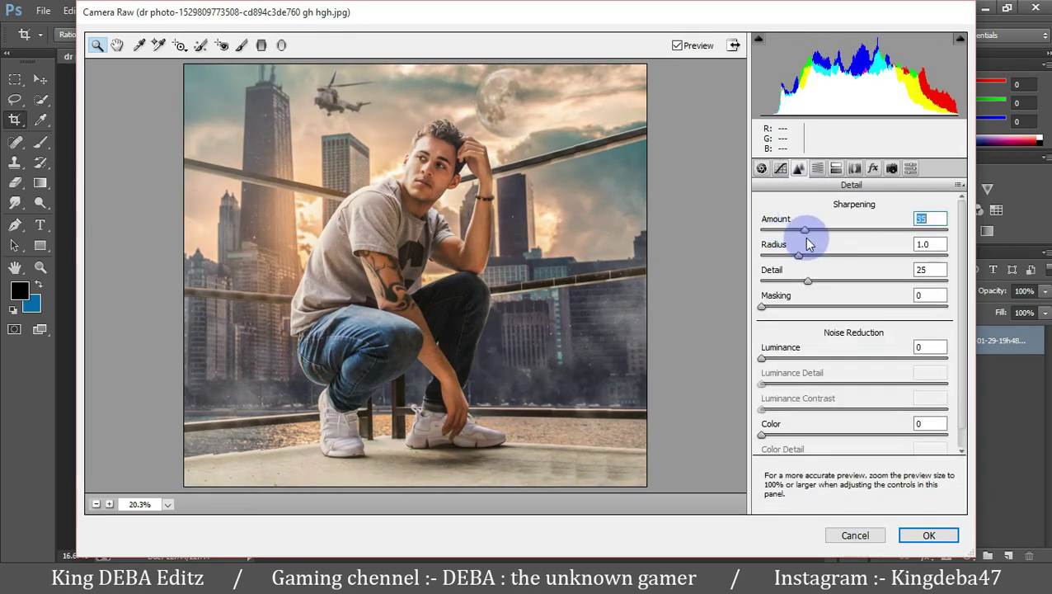
pyautogui.hotkey('ctrl', 'alt', '4')
pyautogui.moveTo(858, 303); pyautogui.dragTo(880, 304)
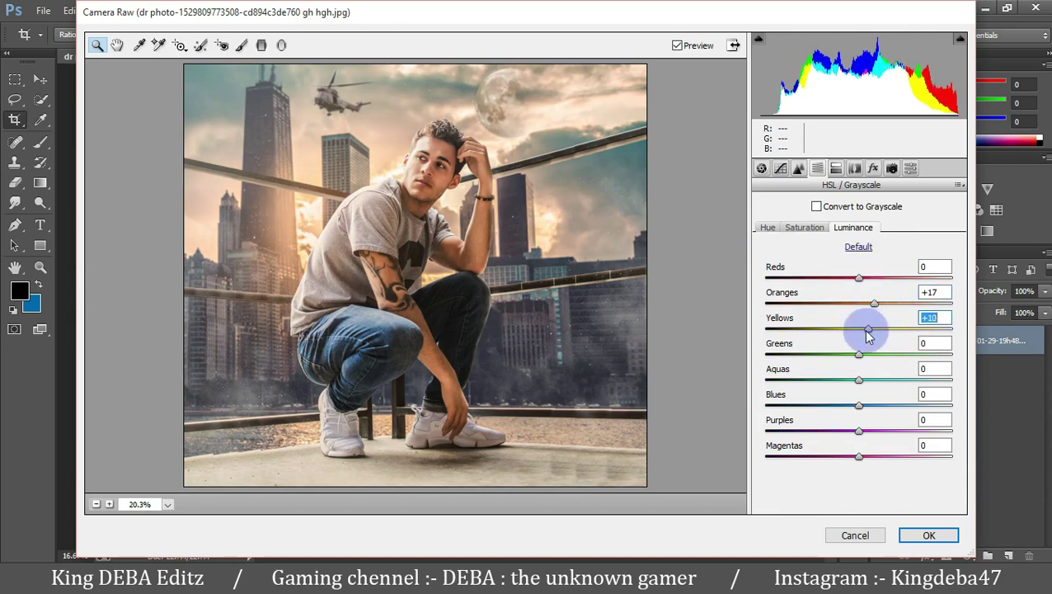